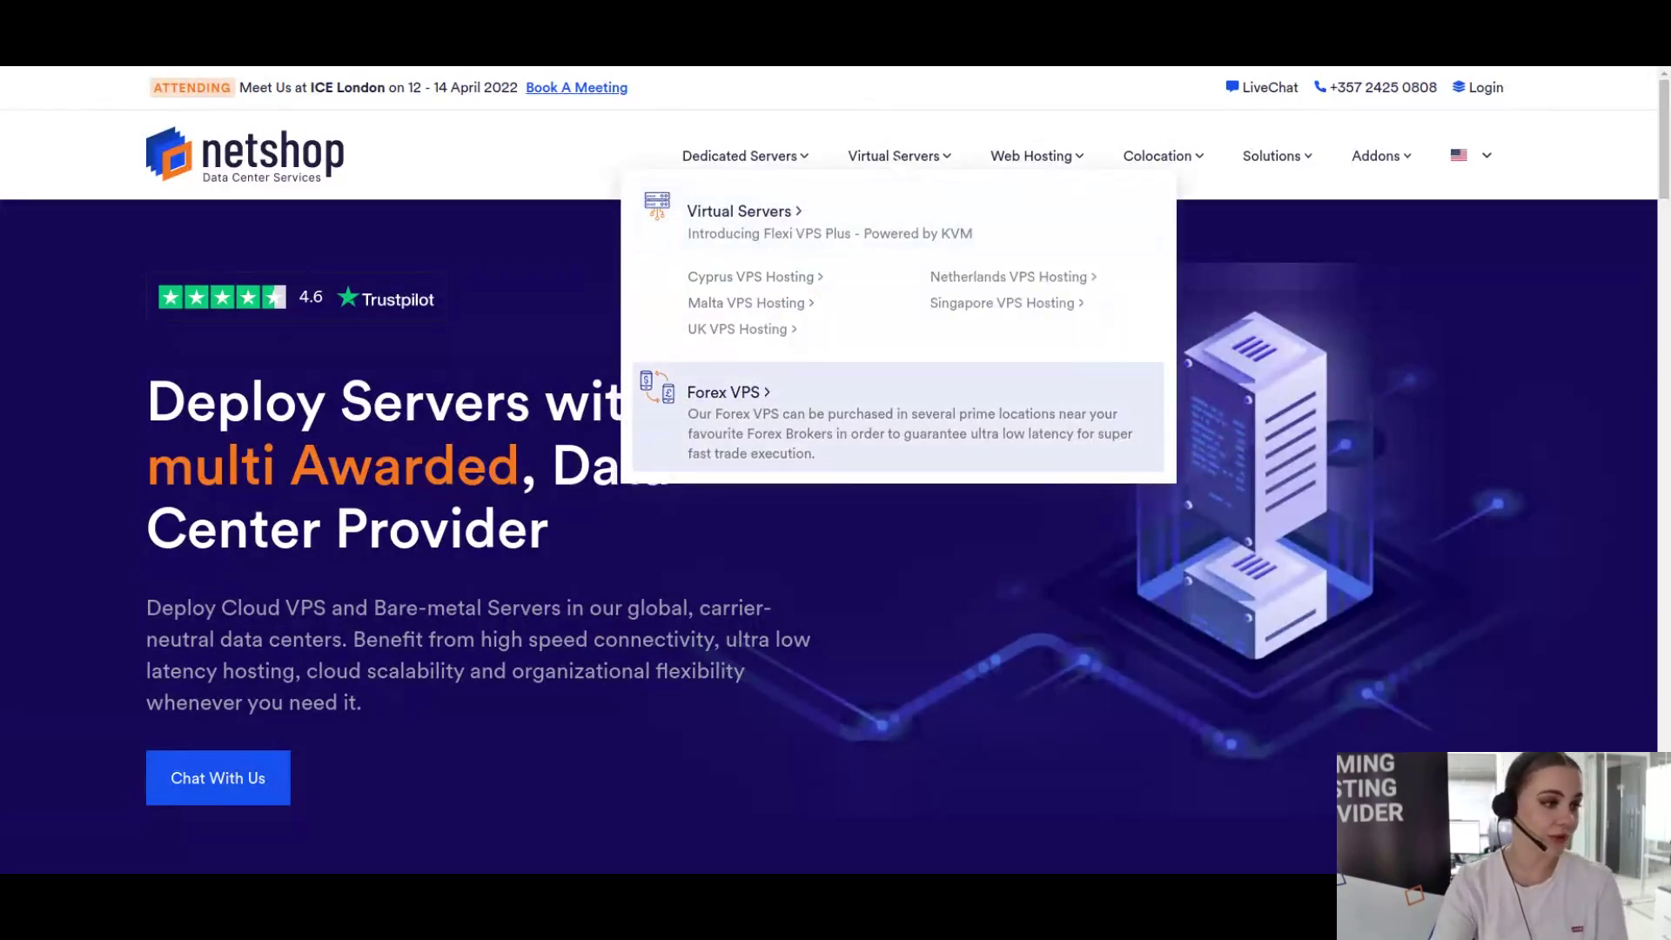
Open the Forex VPS page and scroll through the FX plan cards
left_click(783, 436)
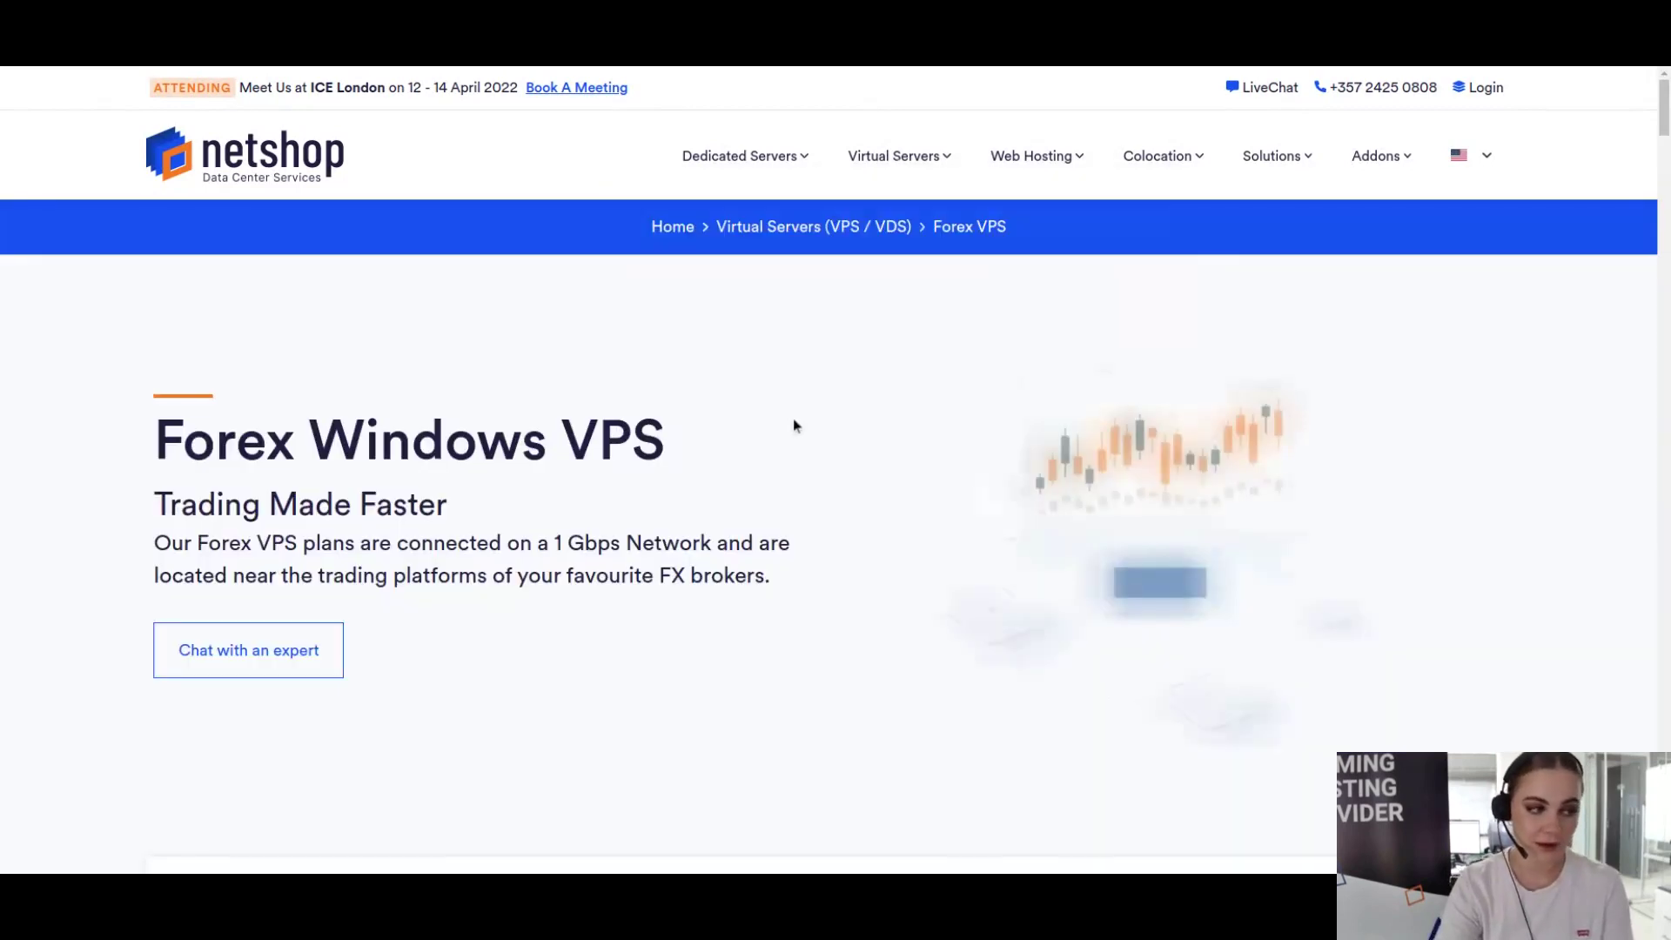
scroll(812, 446, "down", 2)
scroll(720, 463, "down", 2)
scroll(437, 508, "down", 1)
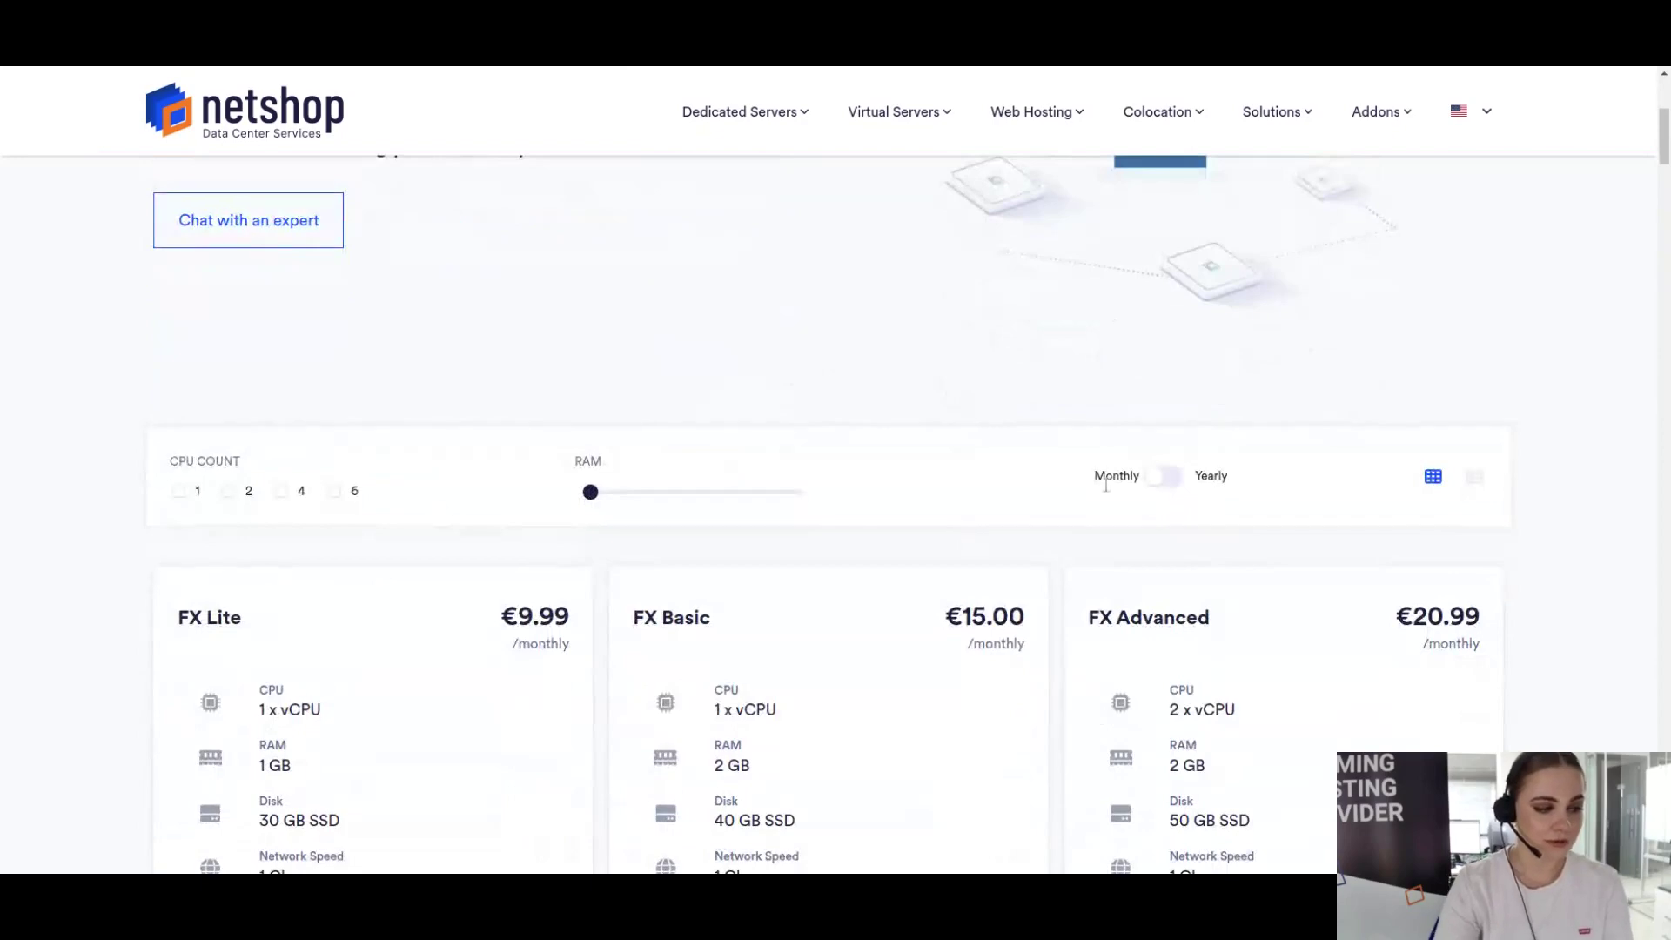
scroll(1348, 396, "down", 2)
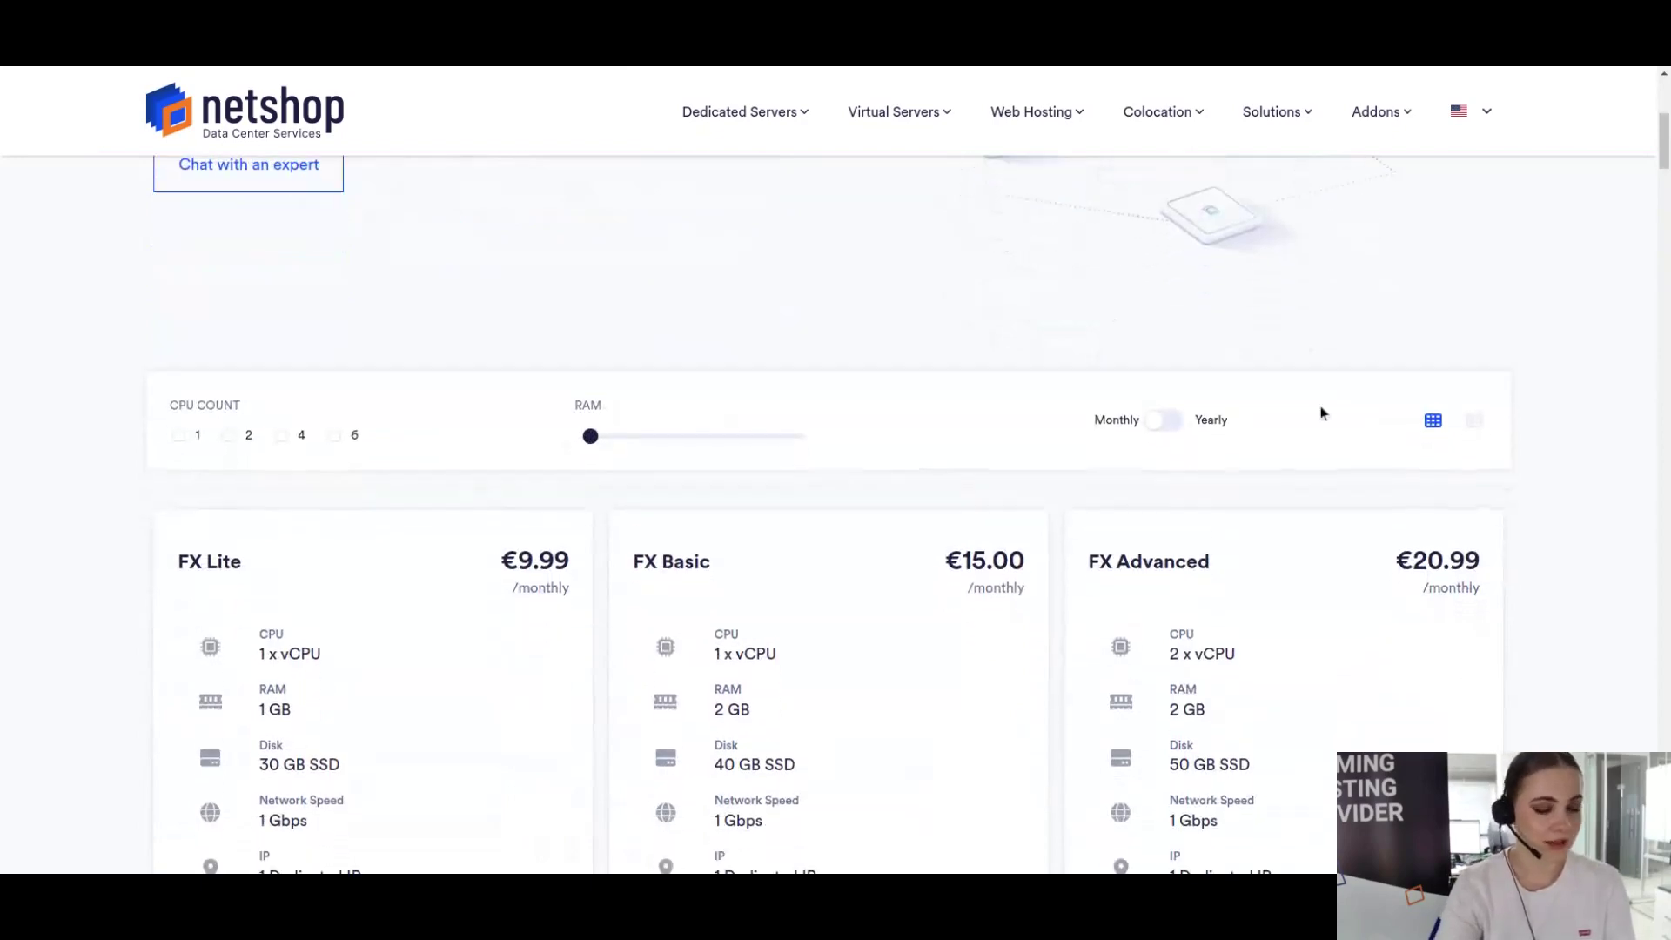
scroll(1035, 532, "down", 3)
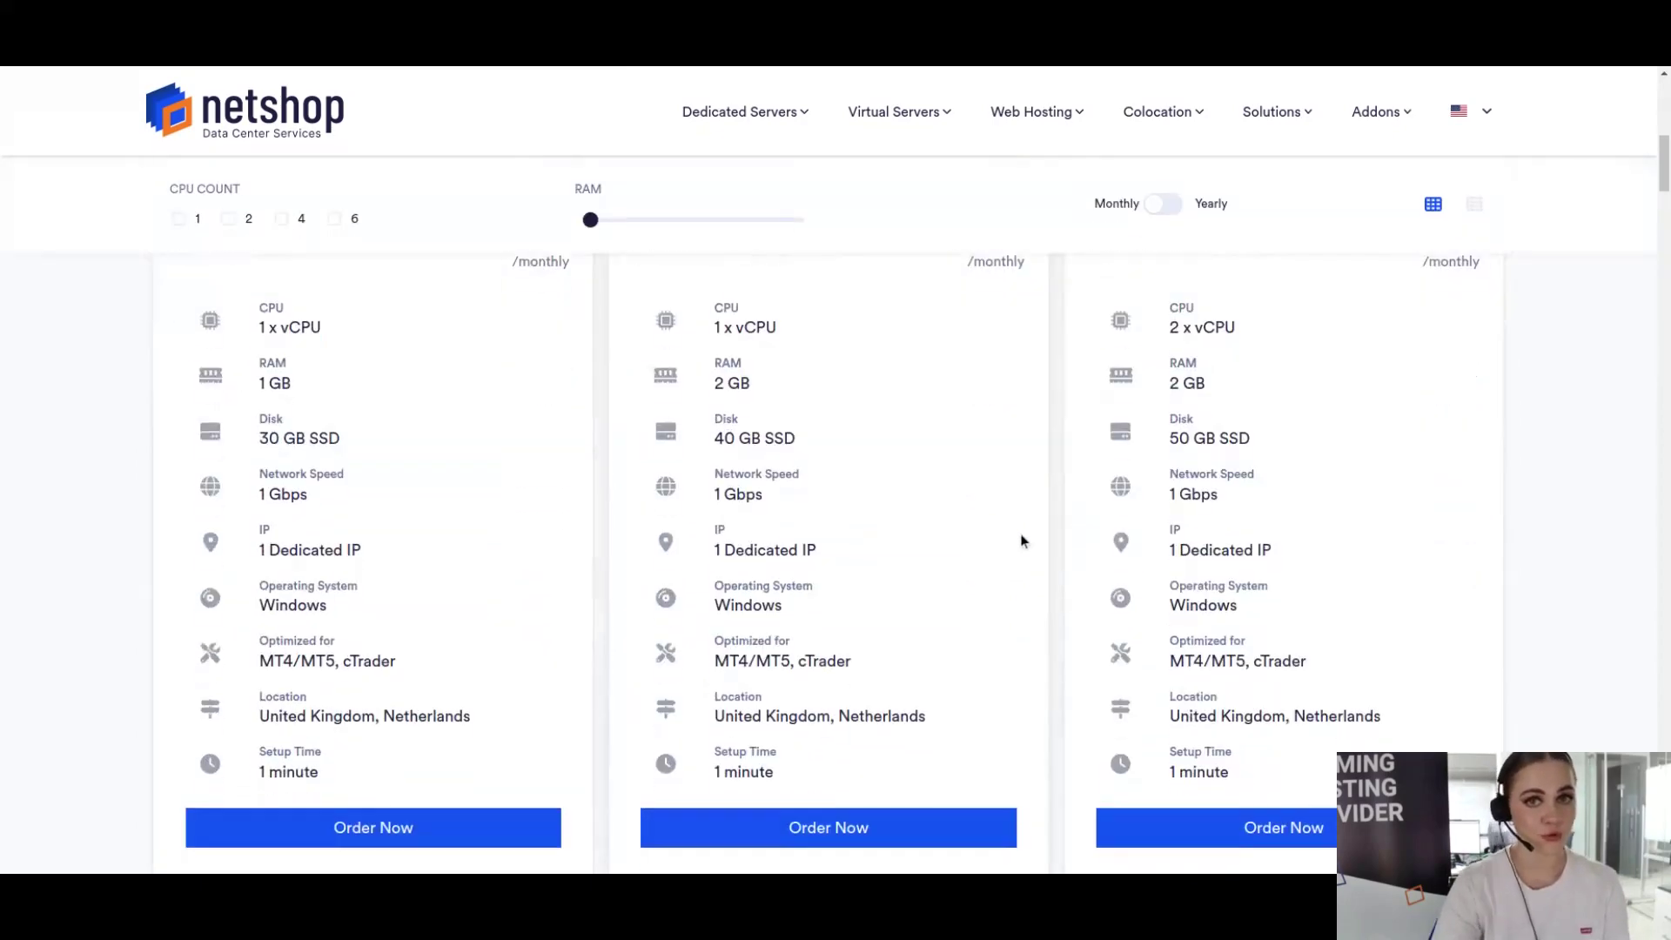
scroll(1009, 548, "down", 3)
scroll(1001, 550, "down", 4)
scroll(996, 551, "down", 2)
scroll(990, 554, "down", 3)
scroll(992, 560, "down", 2)
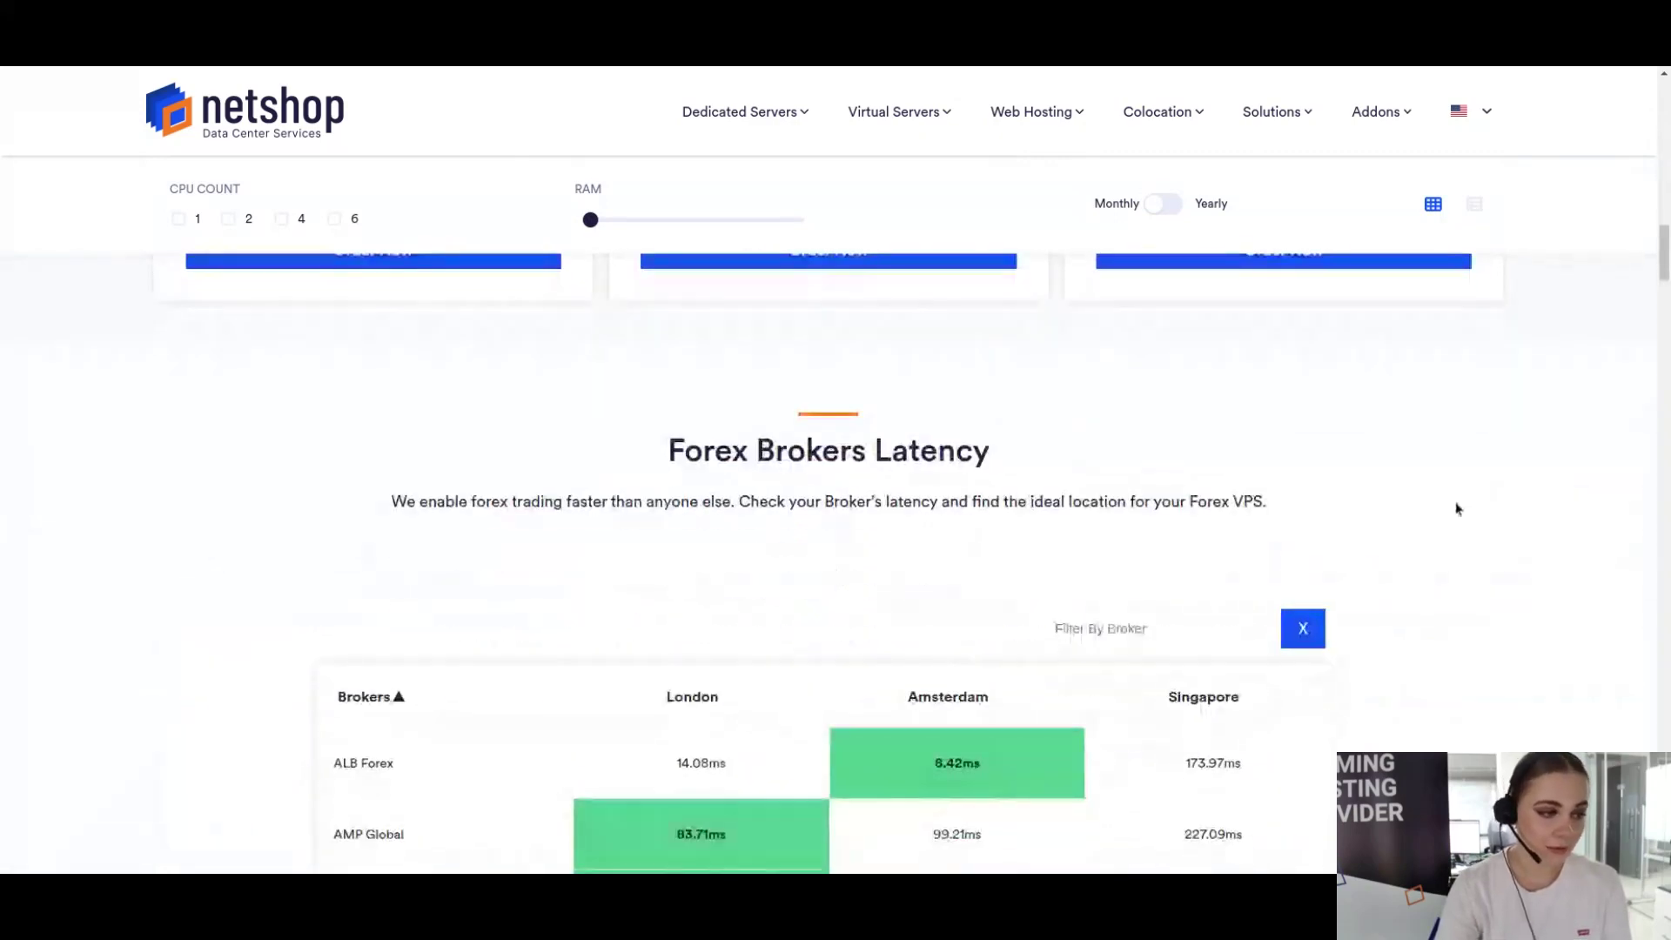
Scroll further down to the Forex Brokers Latency table
scroll(1472, 484, "down", 2)
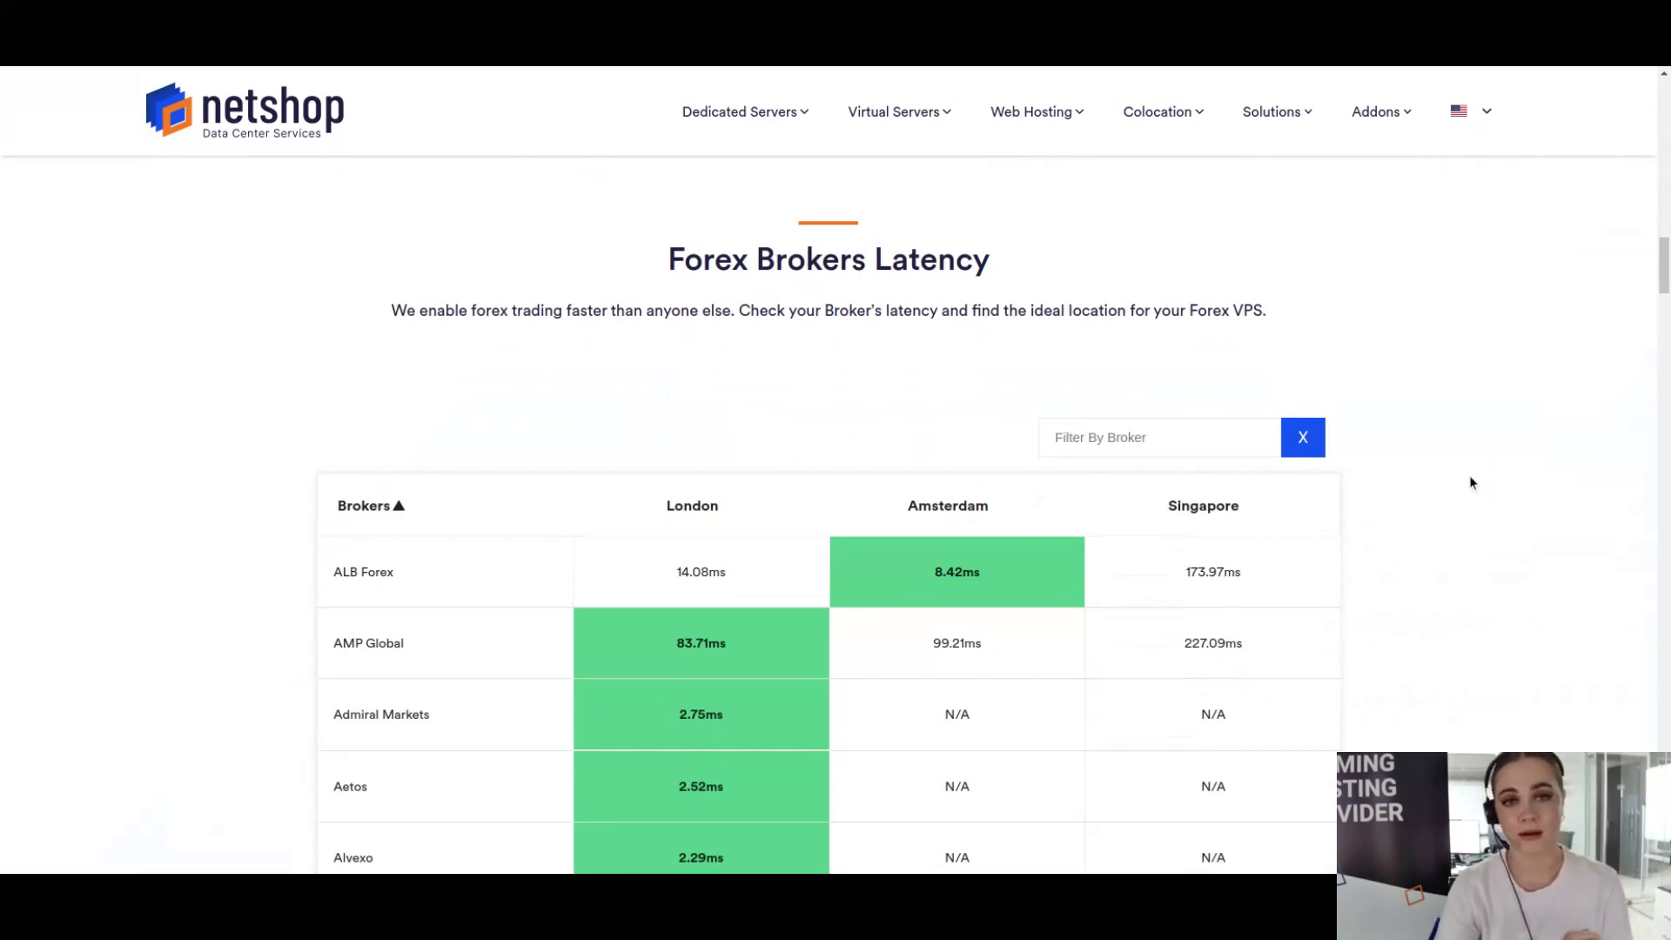
scroll(1475, 474, "down", 2)
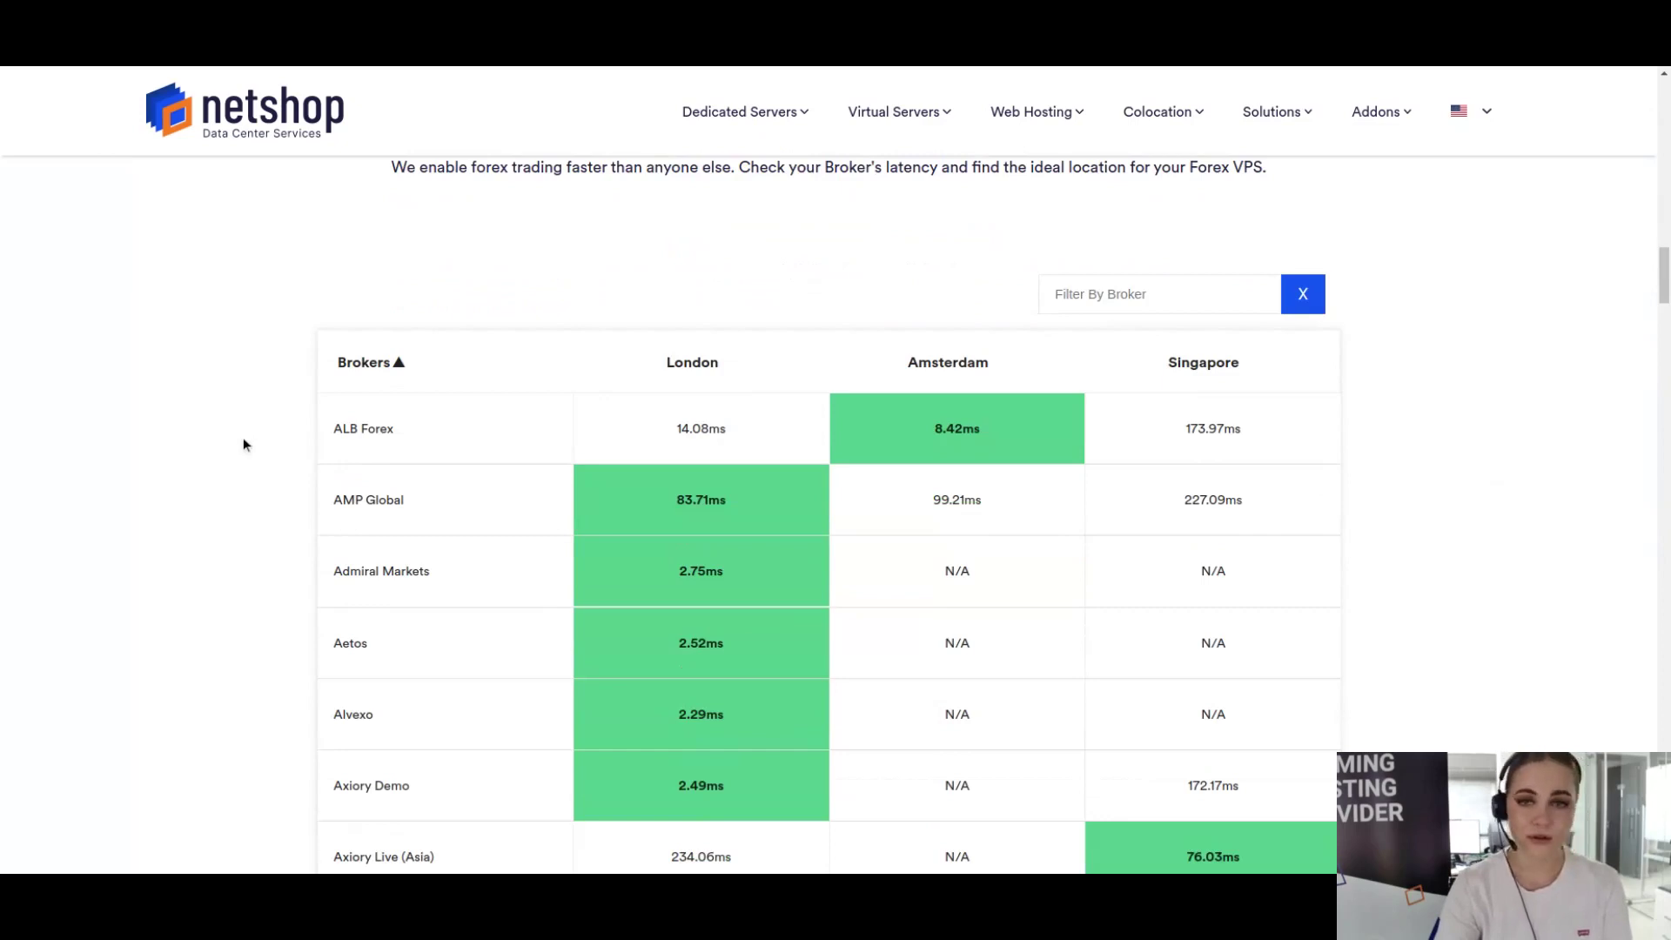
scroll(444, 478, "down", 2)
scroll(409, 539, "down", 3)
scroll(418, 600, "down", 2)
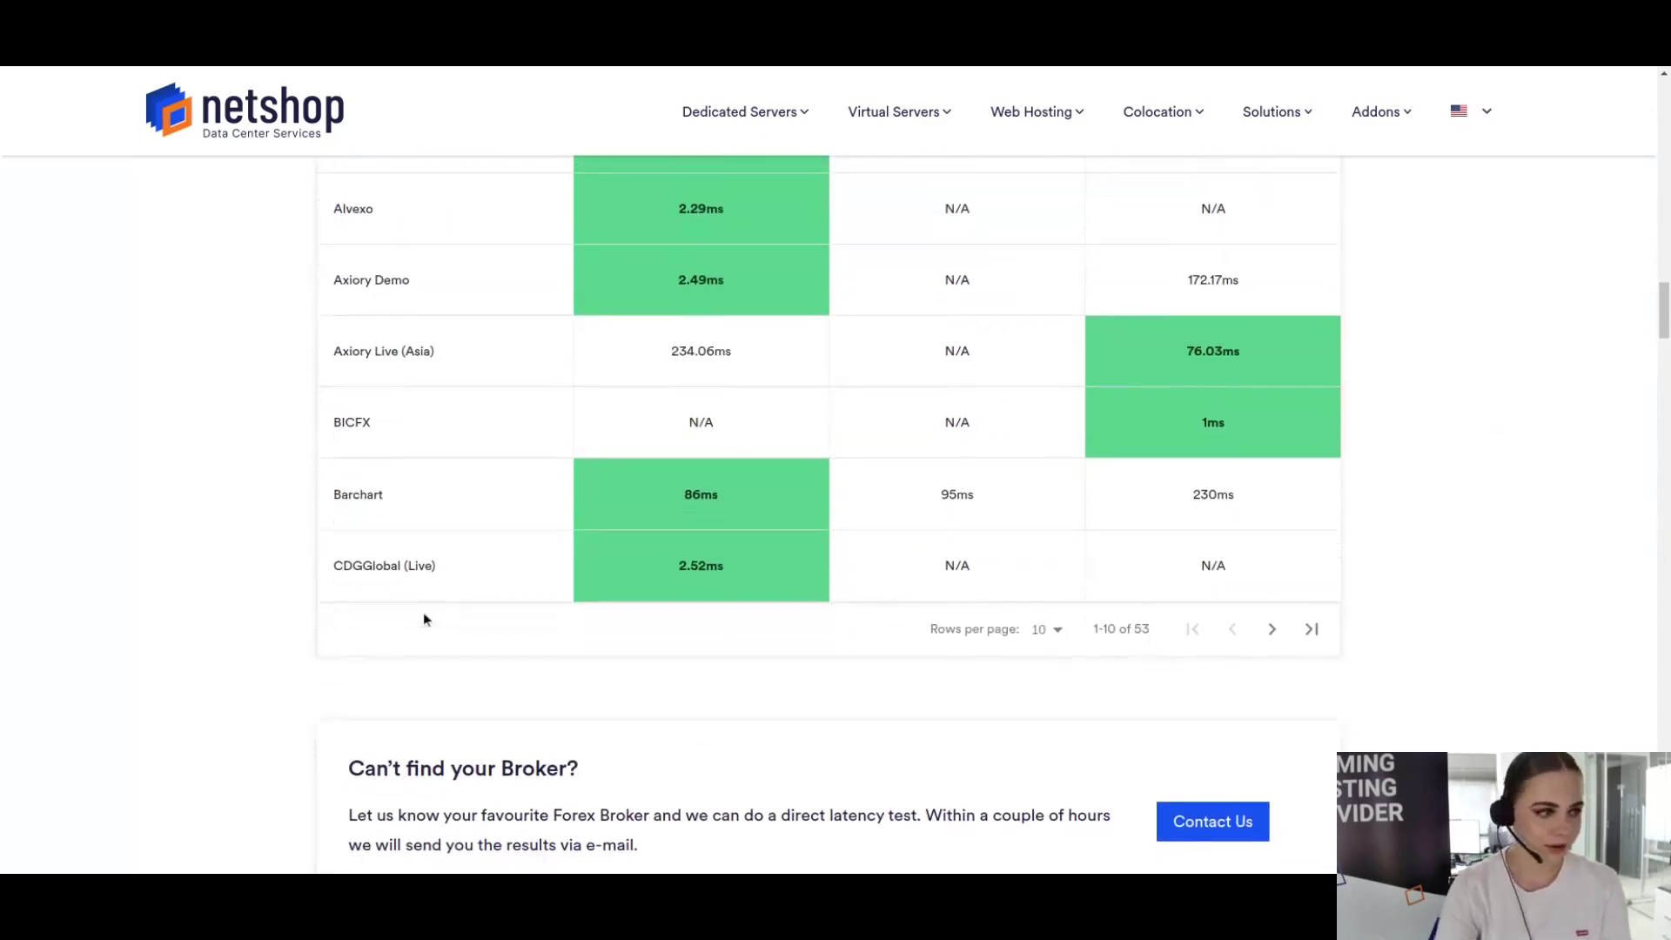
scroll(566, 592, "up", 1)
scroll(783, 556, "up", 3)
scroll(739, 548, "up", 2)
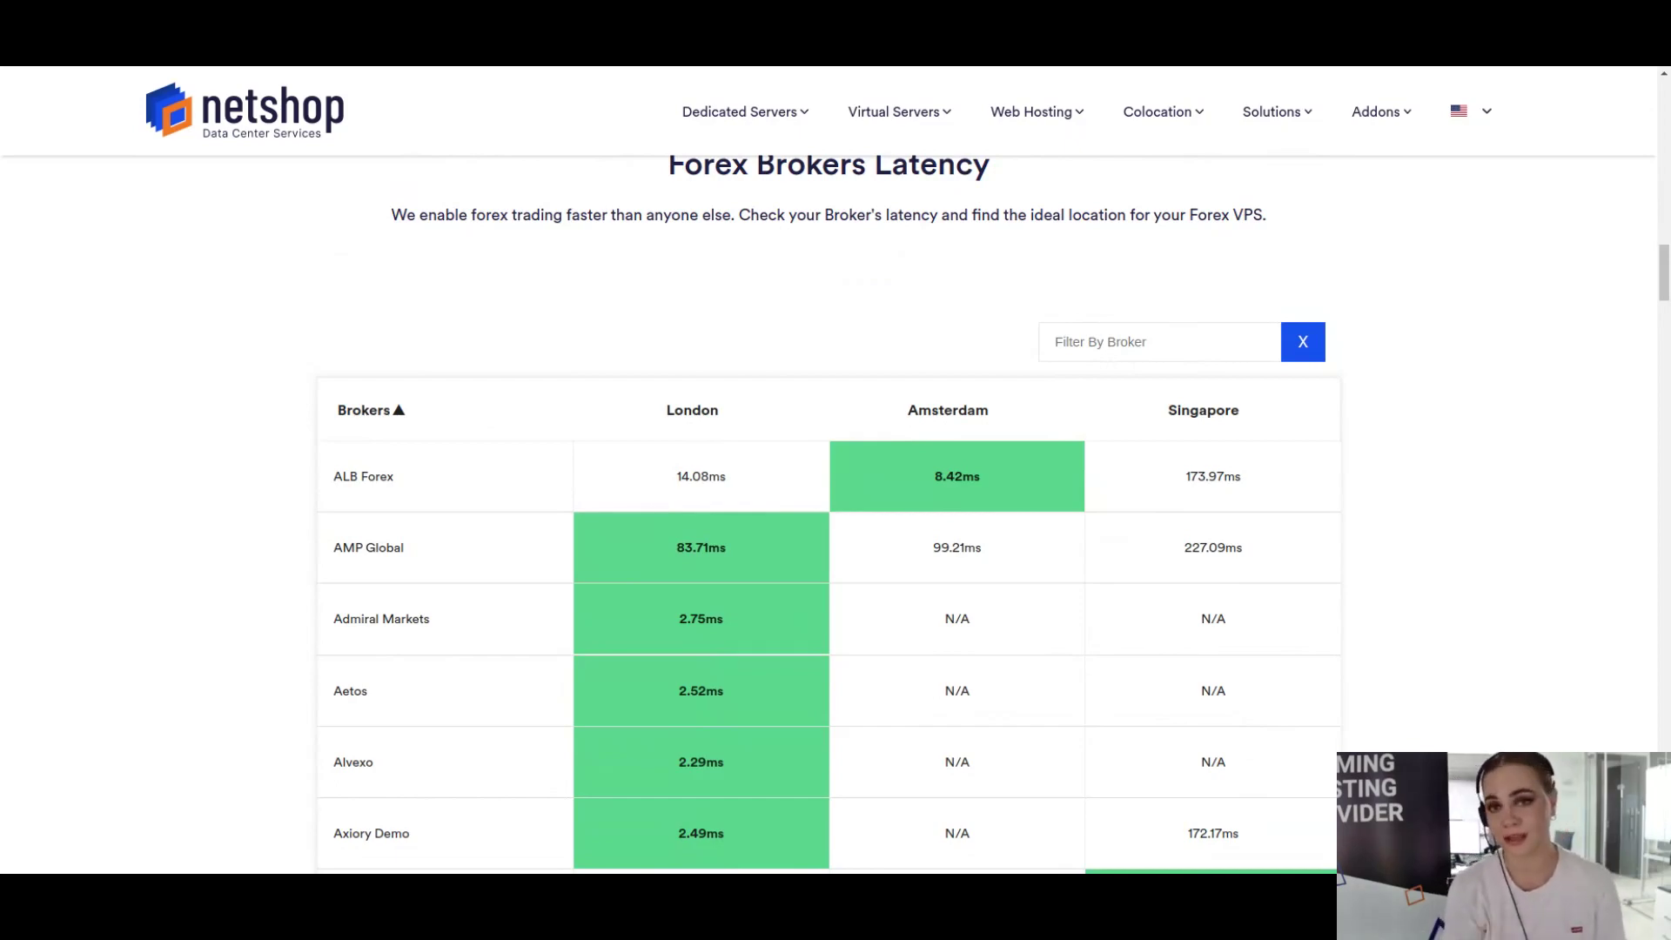
scroll(1103, 440, "down", 1)
scroll(1079, 502, "down", 2)
scroll(1194, 695, "down", 2)
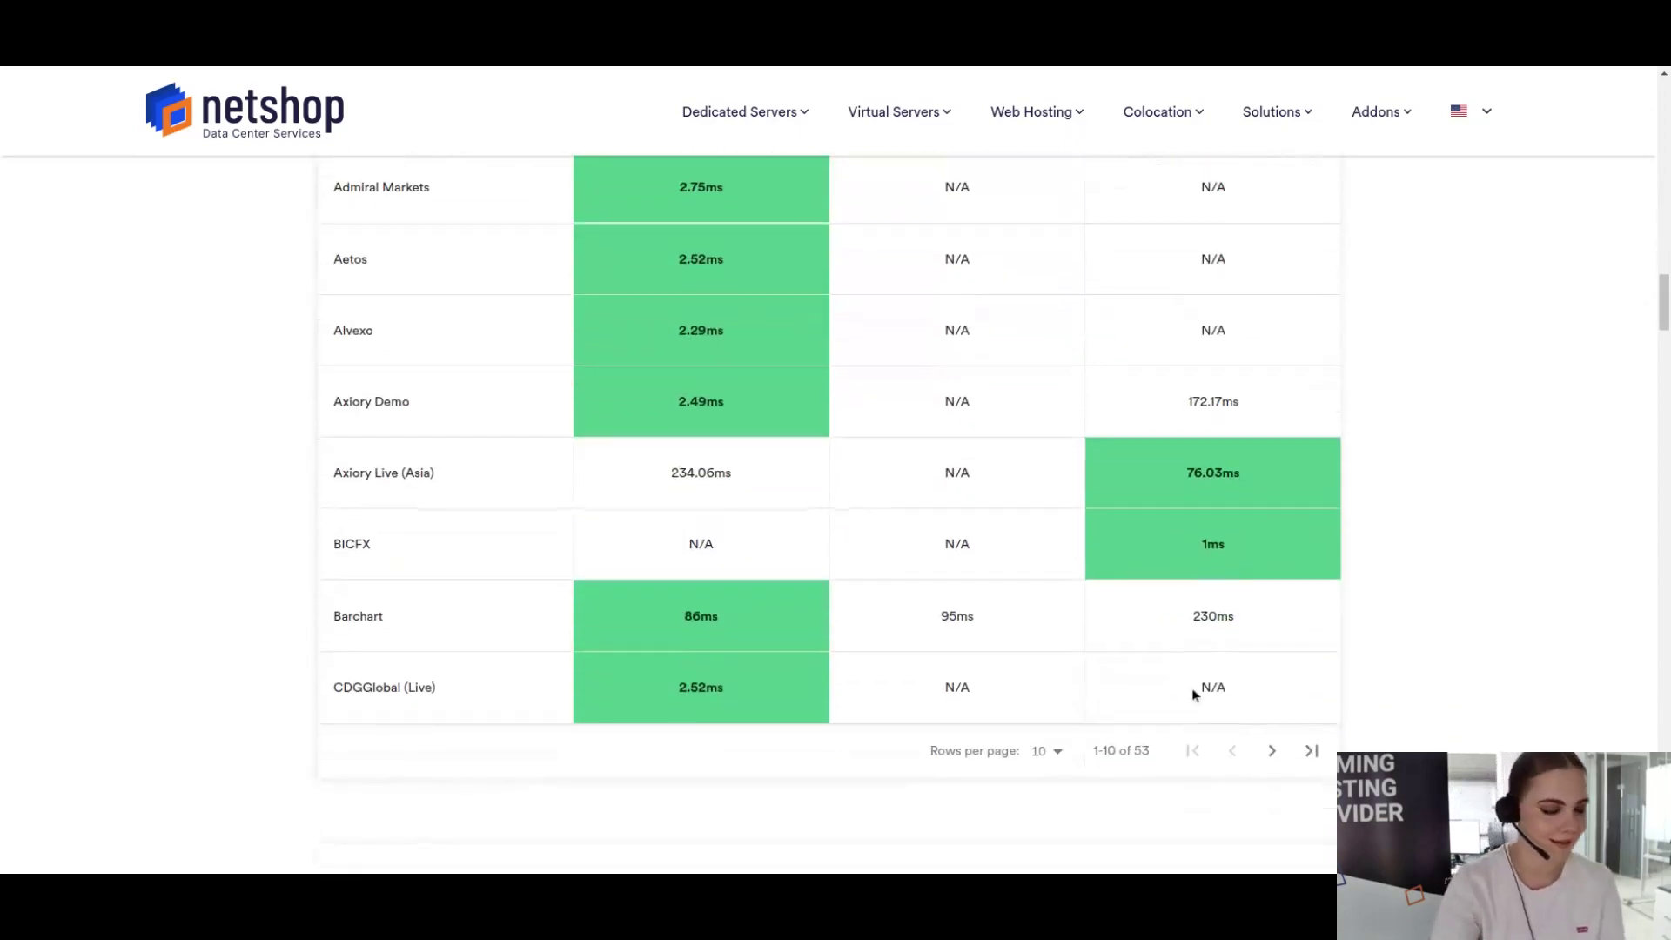
scroll(1239, 555, "down", 2)
left_click(1271, 561)
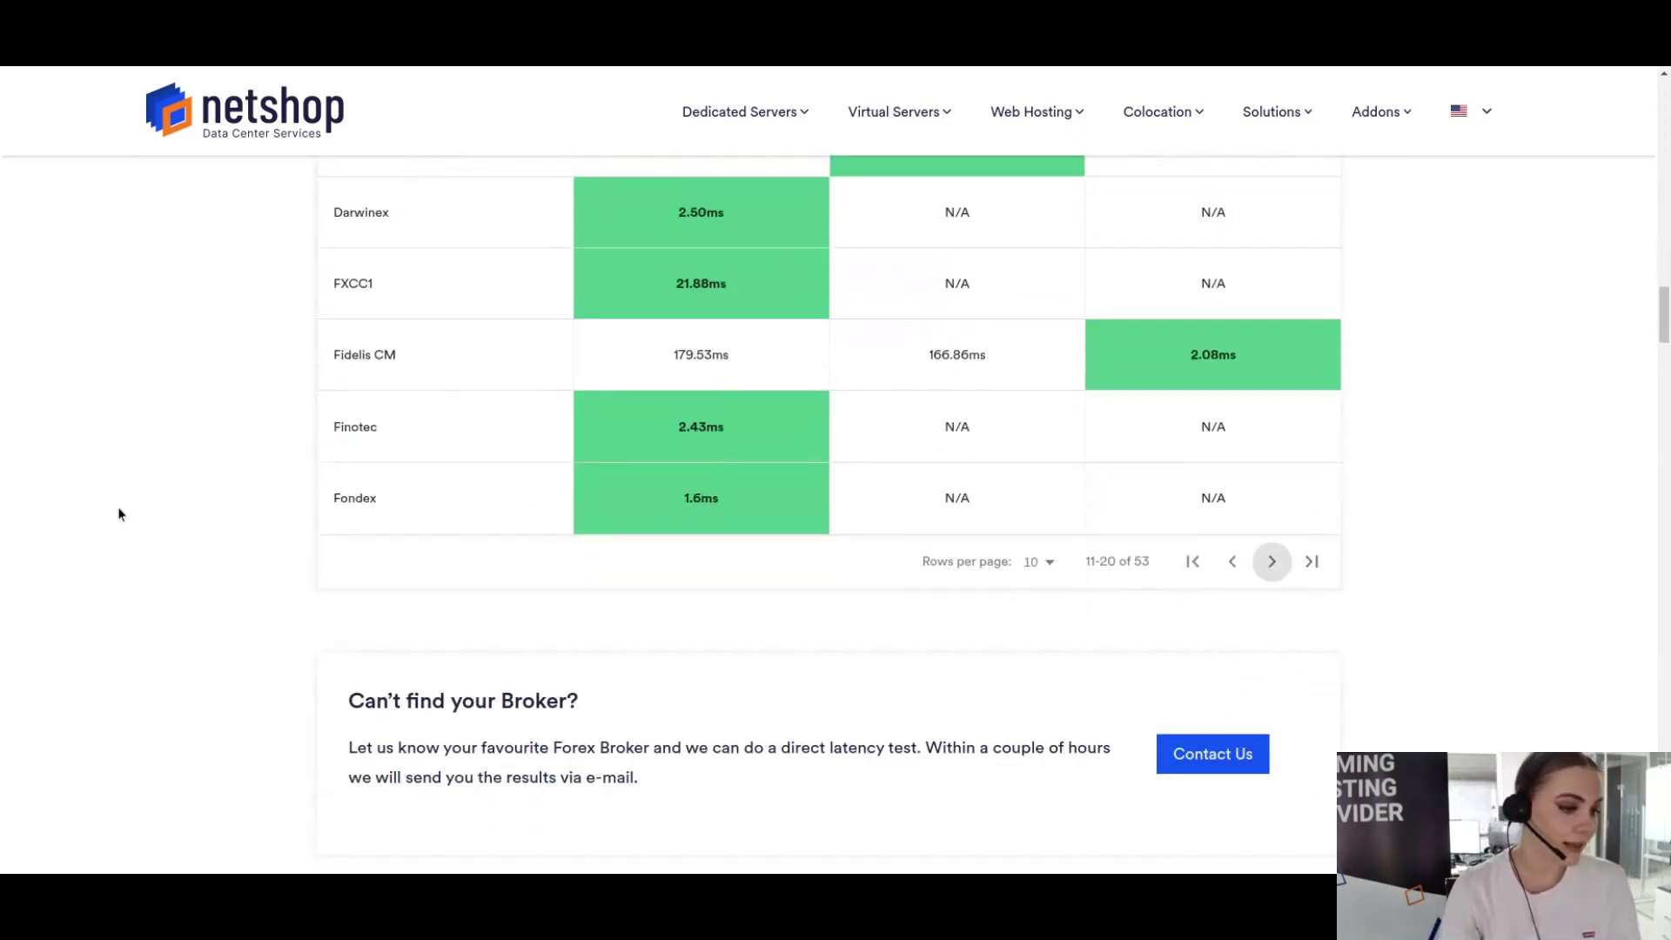
scroll(170, 501, "up", 2)
scroll(313, 522, "up", 3)
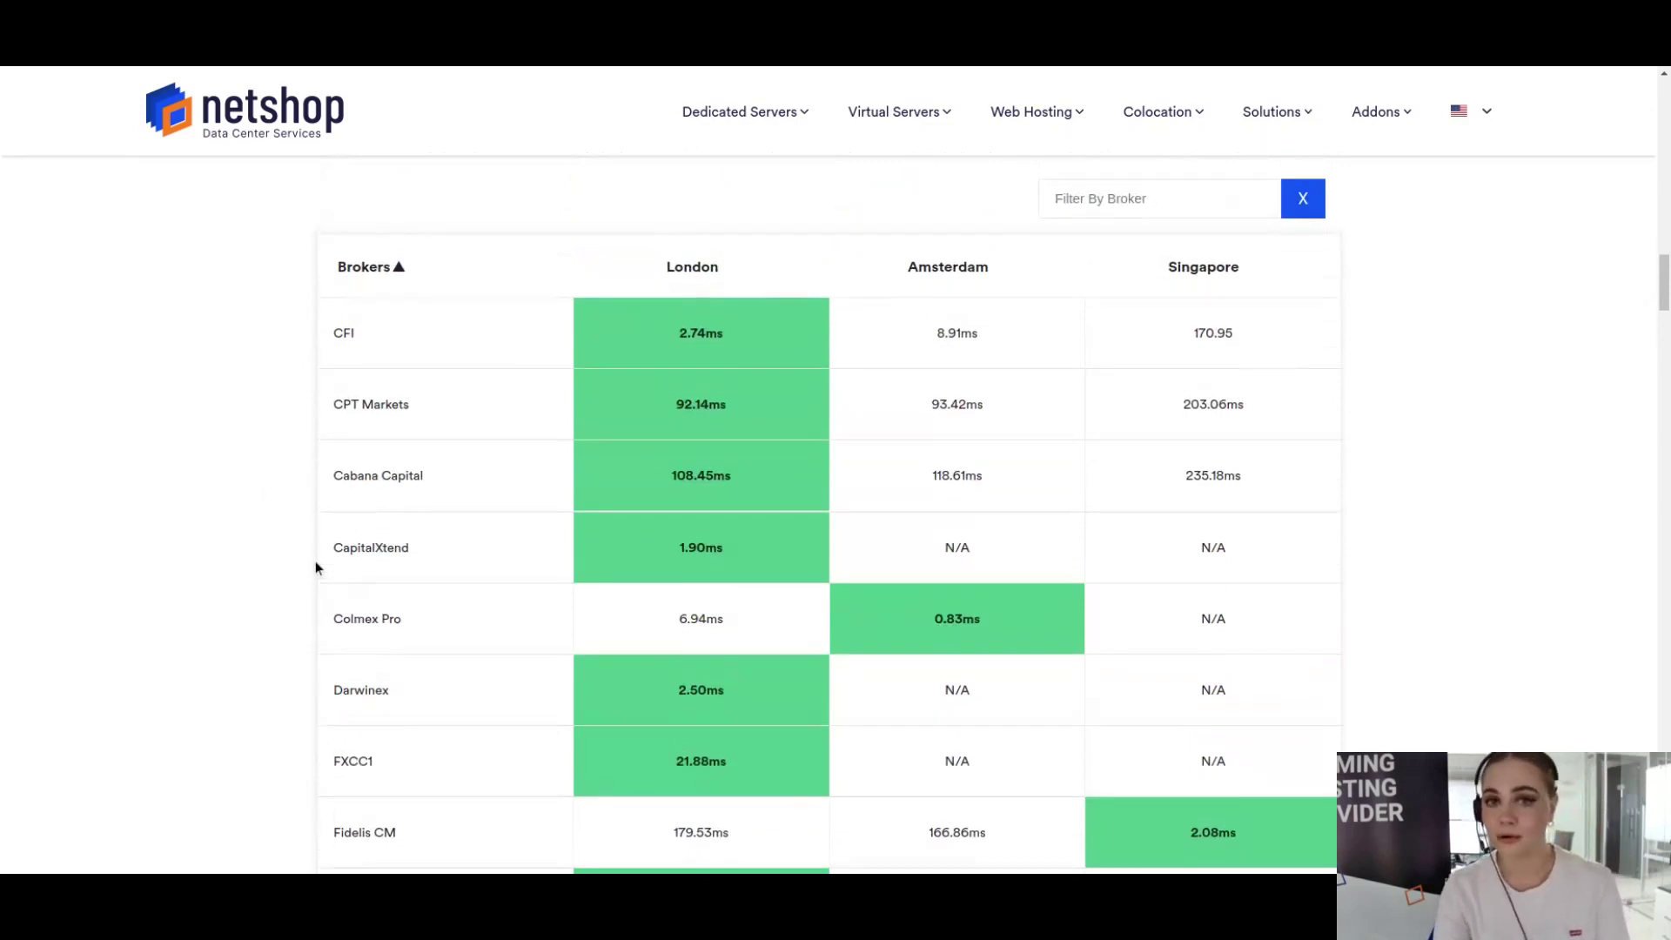
left_click_drag(383, 618, 324, 618)
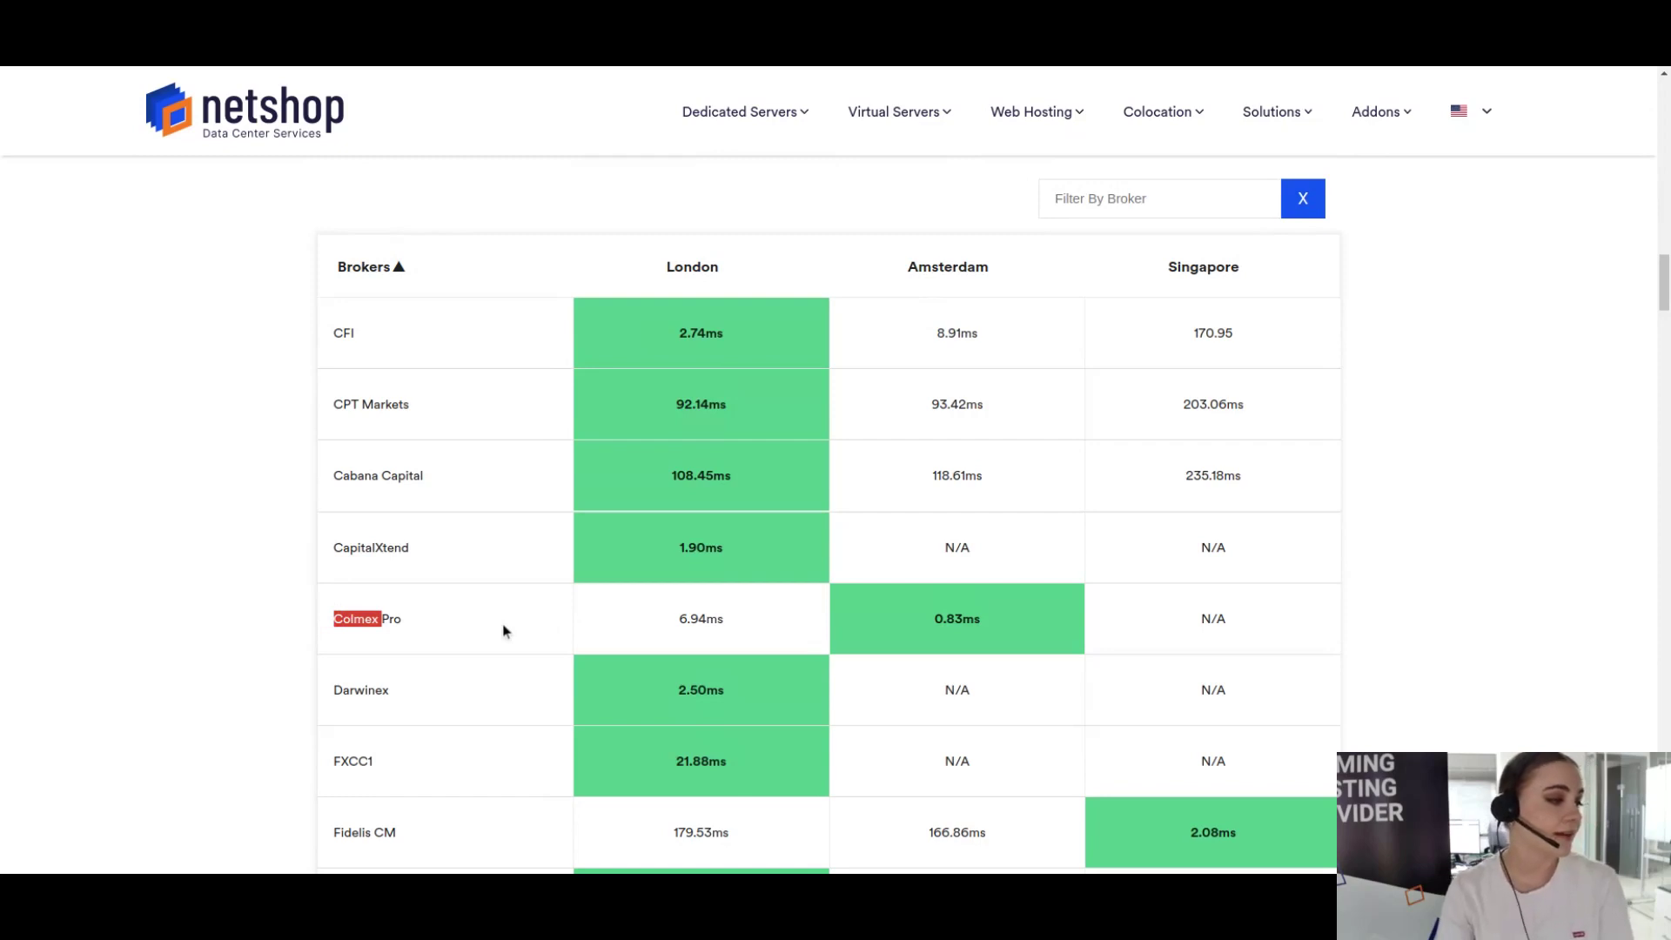
left_click(616, 622)
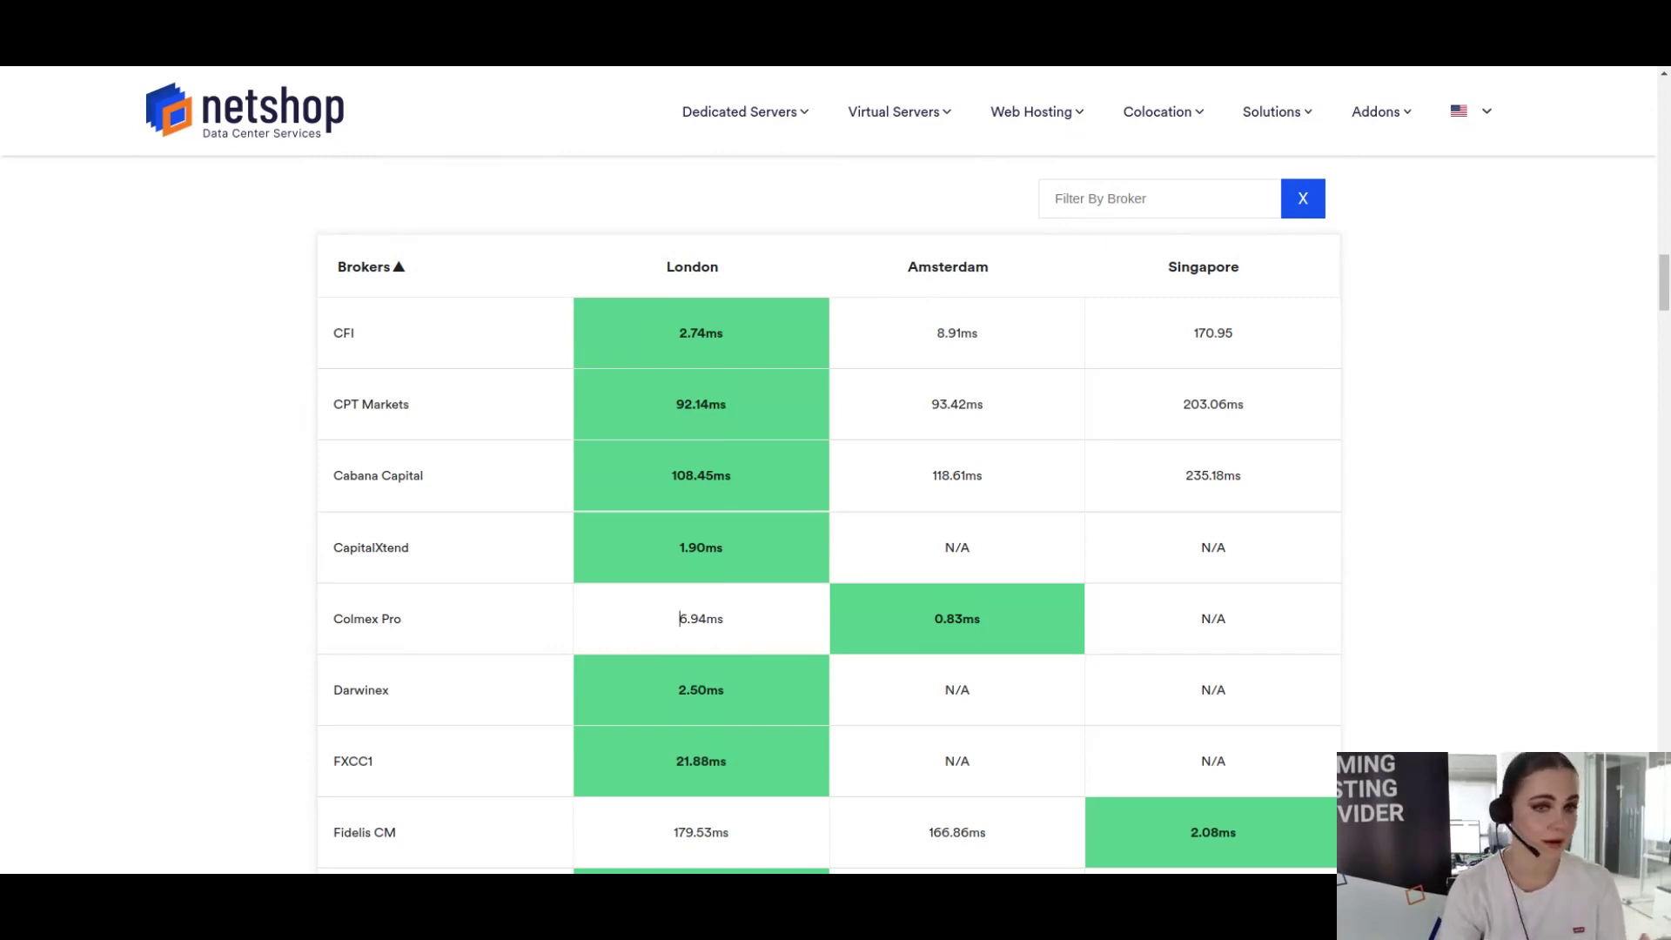
Scroll back up to the plan cards and order the FX Basic plan
scroll(880, 567, "up", 3)
scroll(873, 581, "up", 3)
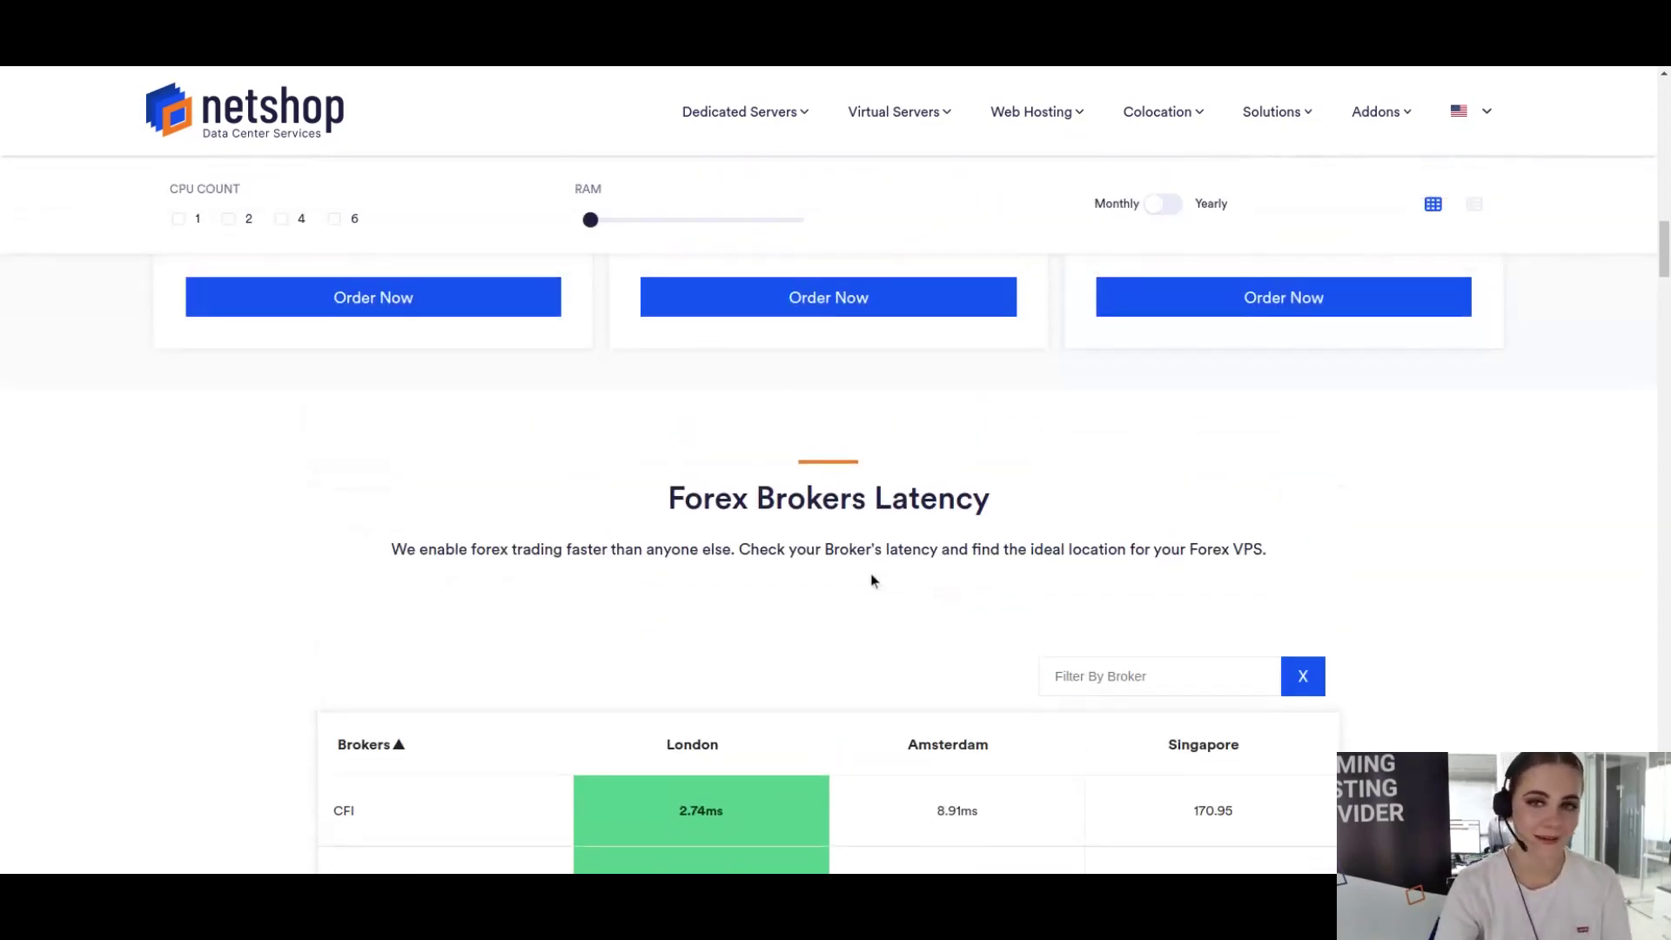
scroll(872, 581, "up", 2)
scroll(860, 583, "up", 5)
scroll(634, 671, "up", 3)
scroll(636, 686, "up", 2)
scroll(720, 745, "up", 2)
scroll(868, 690, "up", 1)
scroll(864, 680, "down", 2)
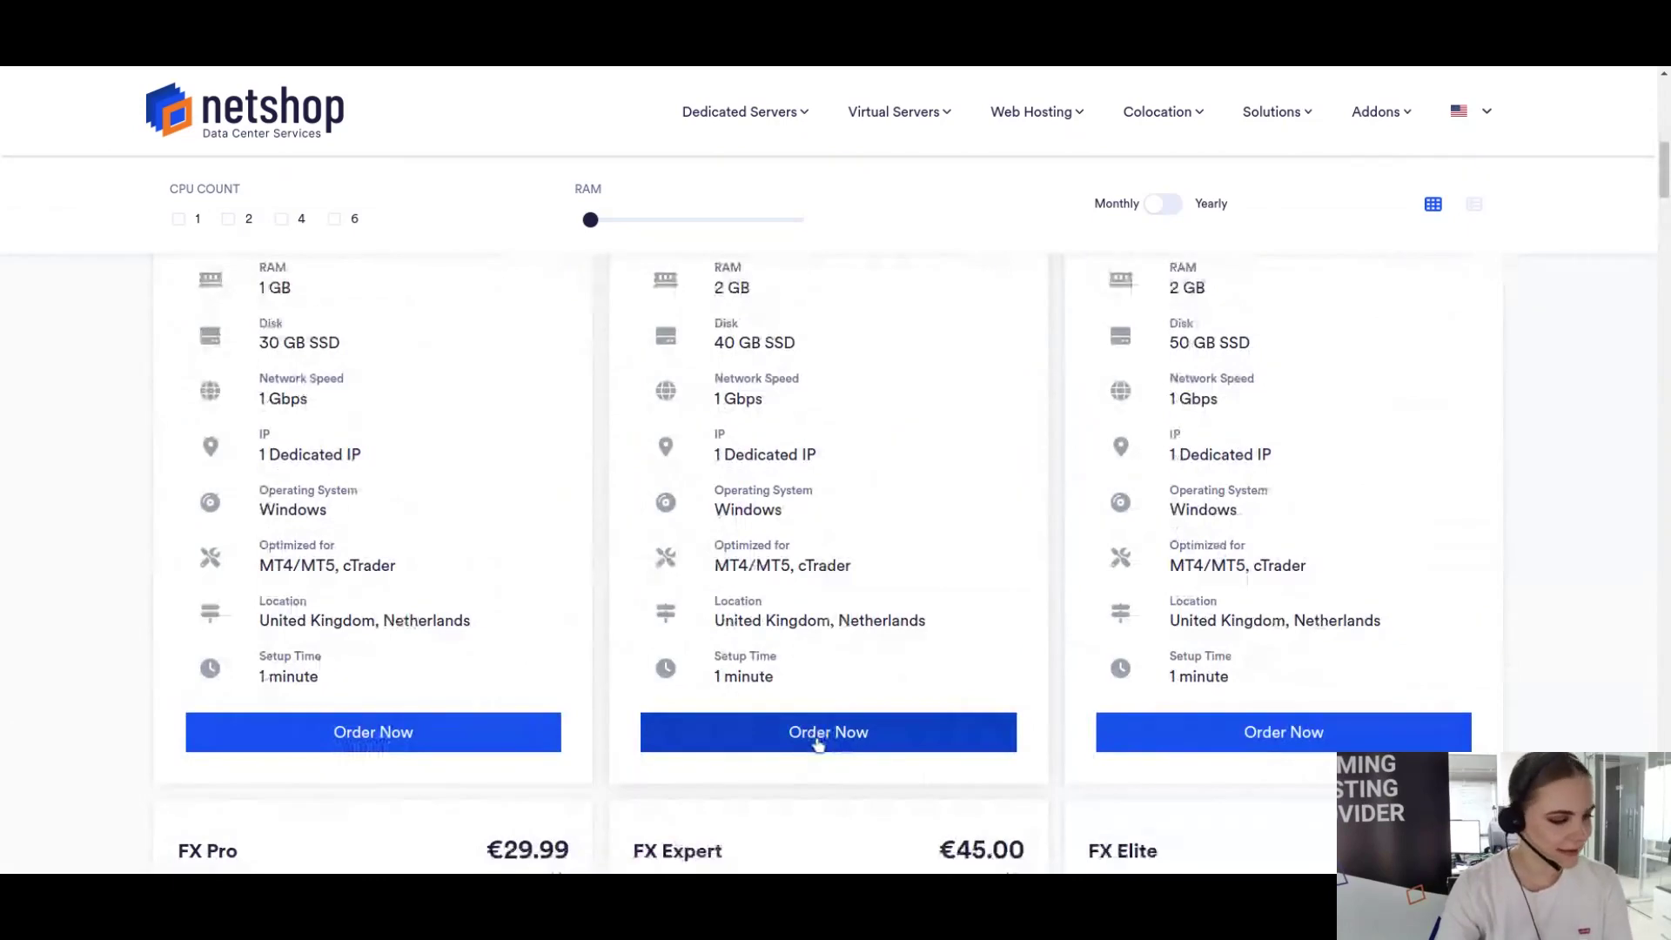
left_click(803, 720)
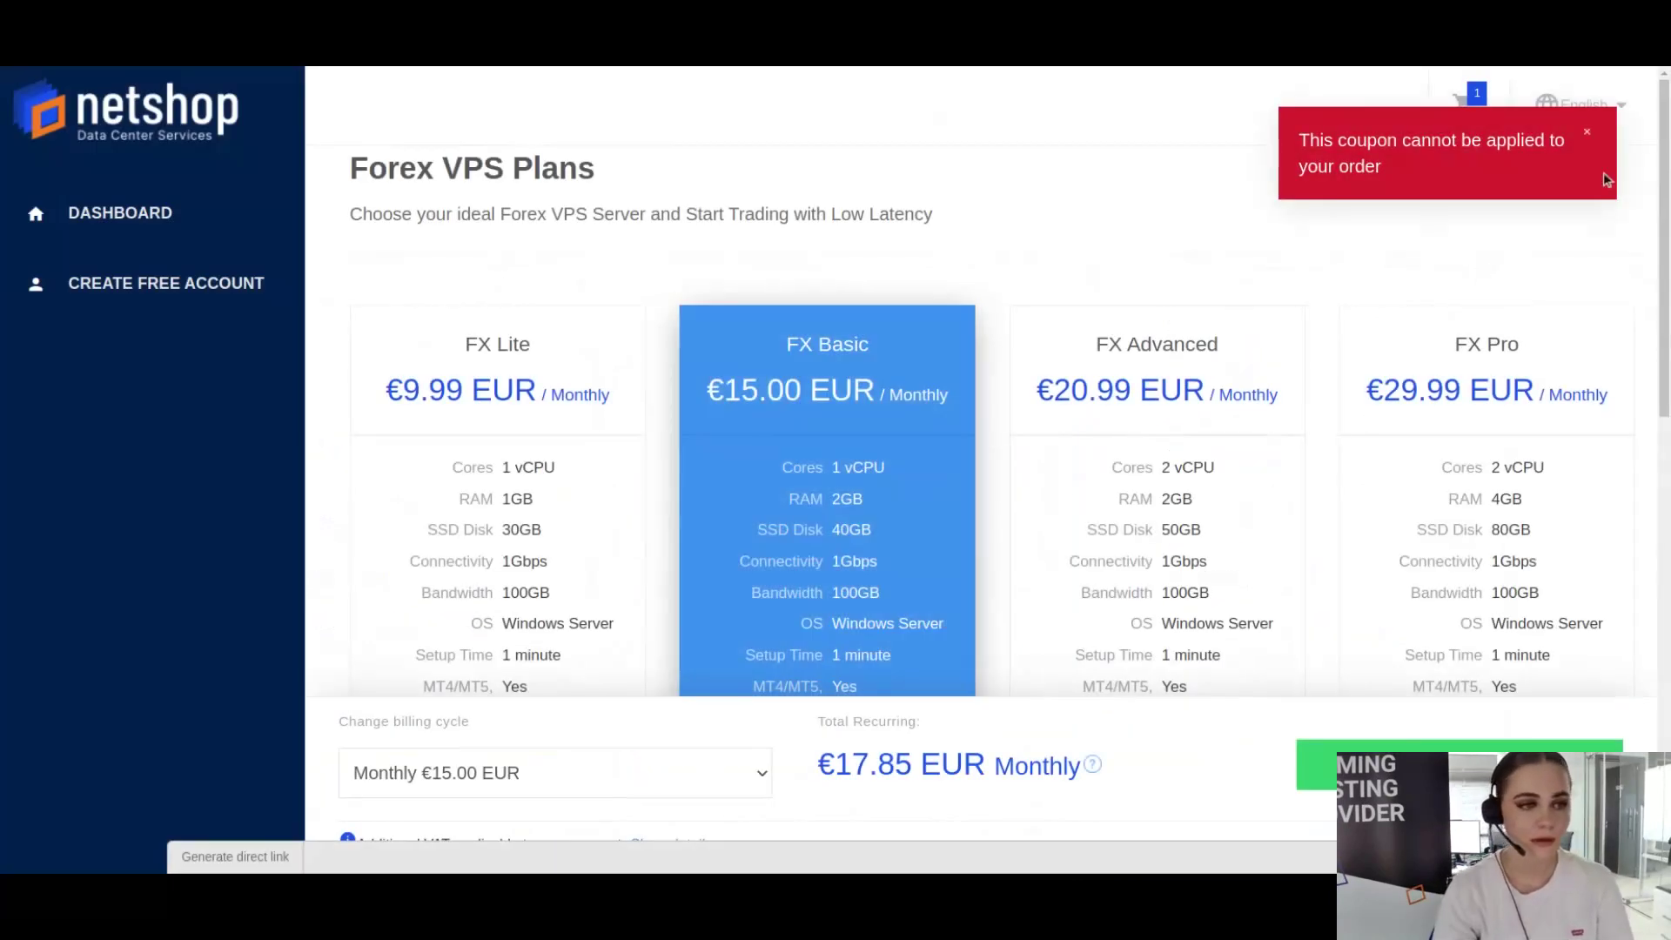
Set the server location to Amsterdam, Netherlands
scroll(1000, 409, "down", 4)
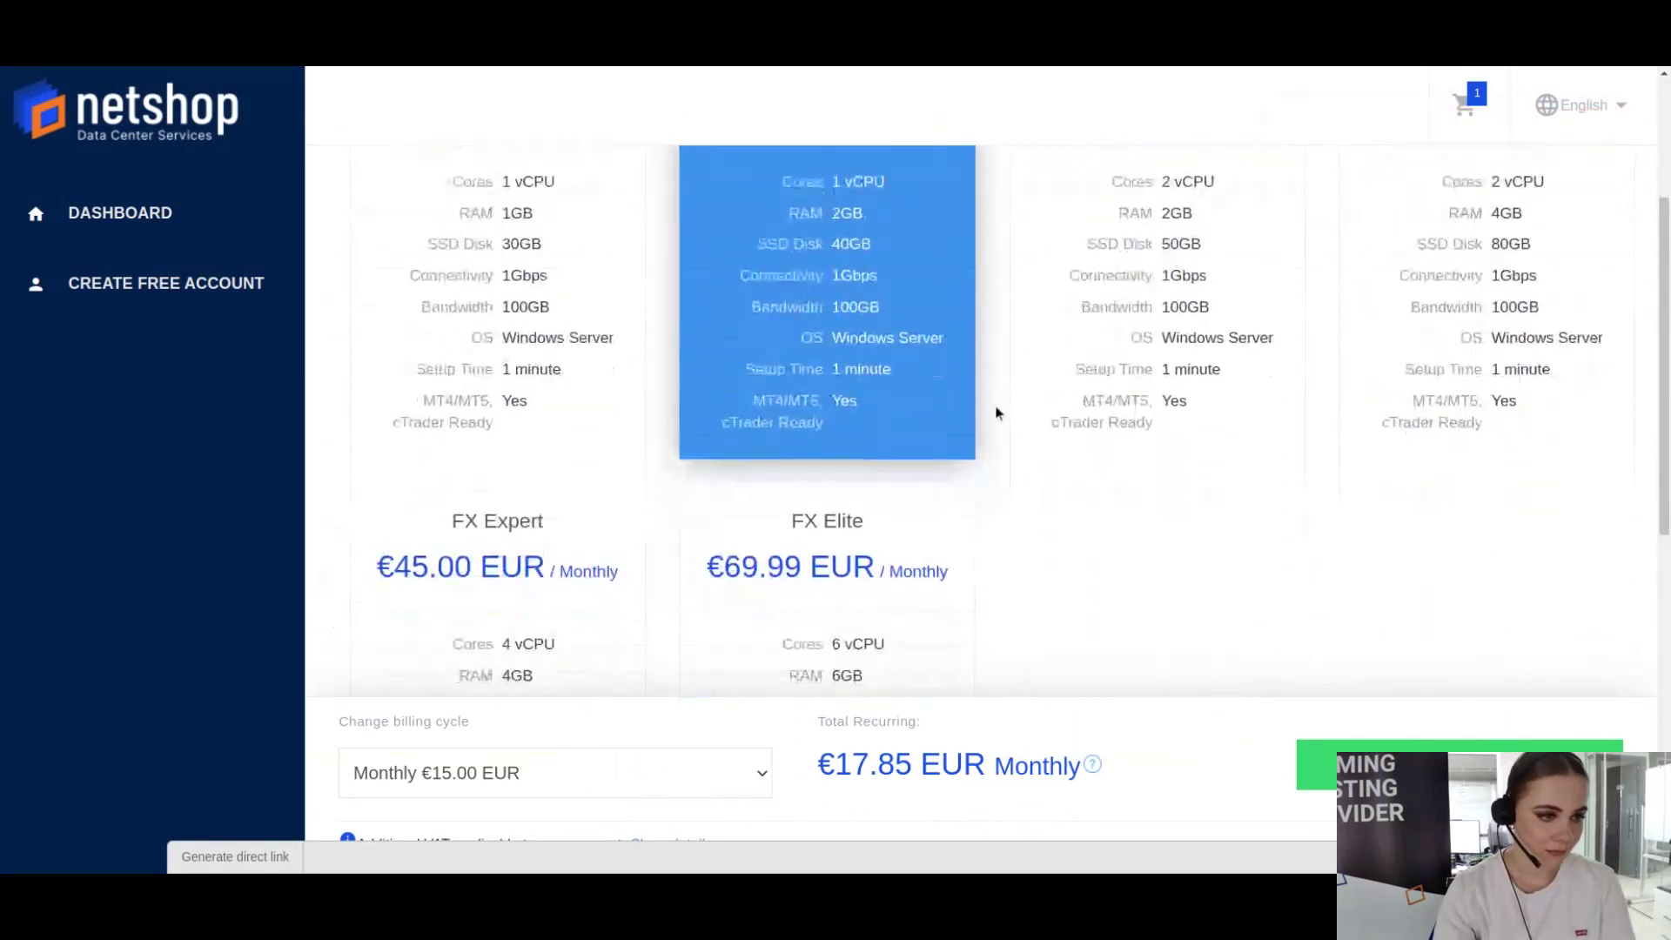
scroll(1004, 430, "down", 2)
scroll(922, 535, "down", 2)
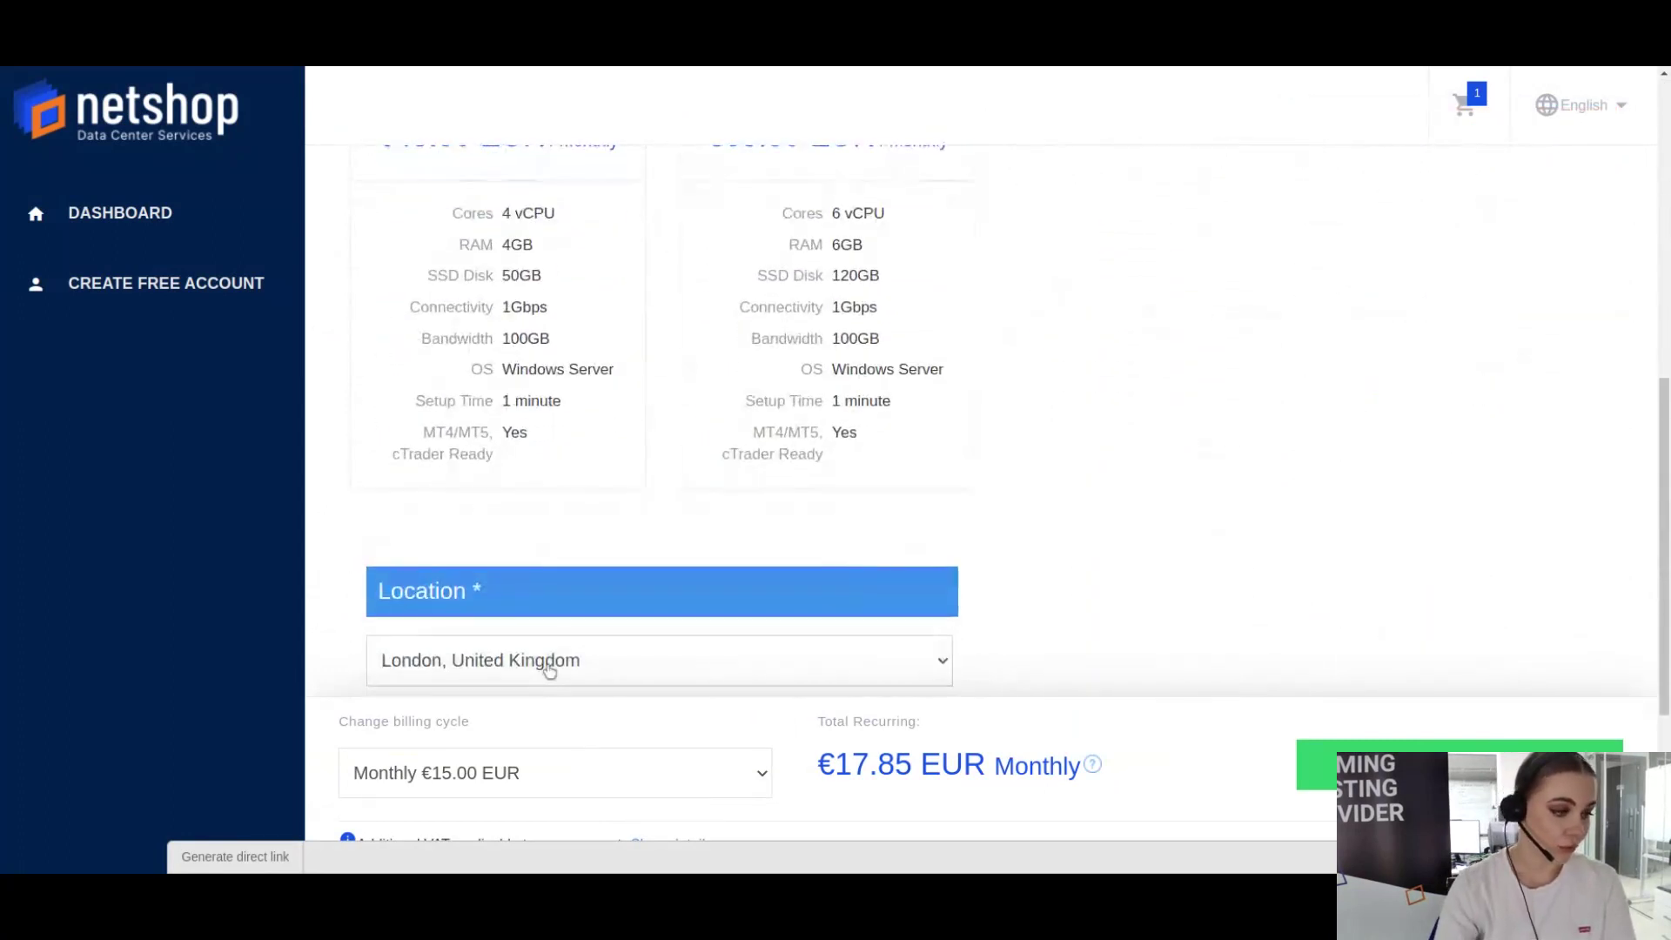
scroll(1236, 487, "down", 1)
scroll(1316, 474, "up", 2)
scroll(1305, 522, "up", 2)
scroll(1300, 565, "up", 2)
scroll(1298, 566, "up", 1)
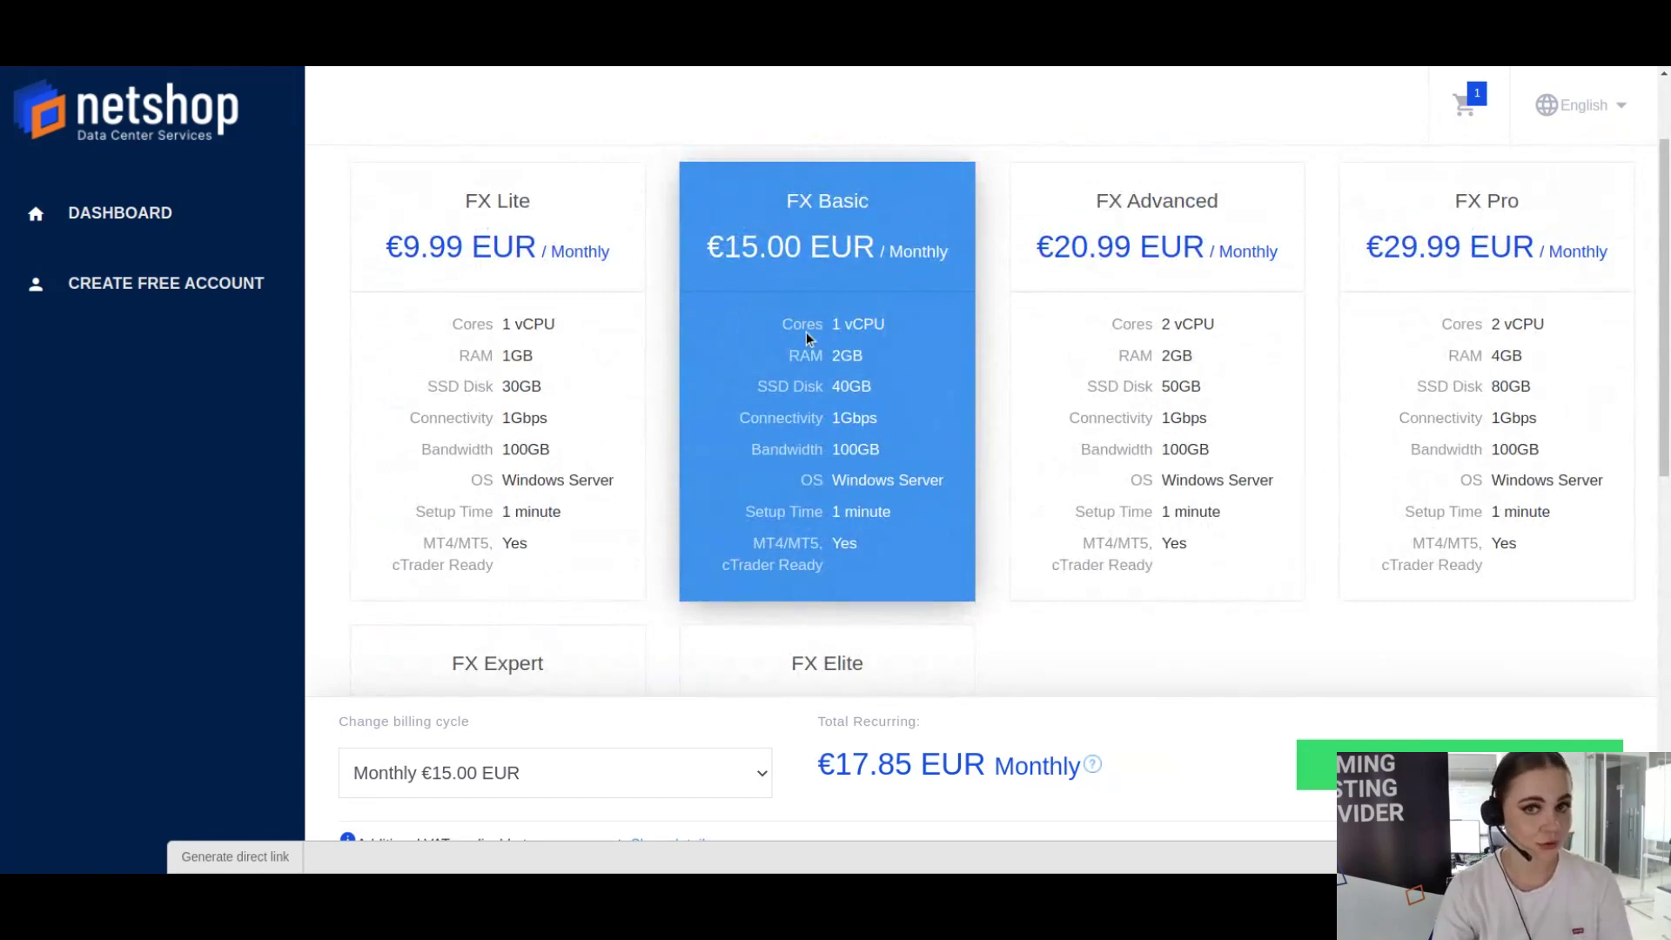
scroll(790, 373, "down", 3)
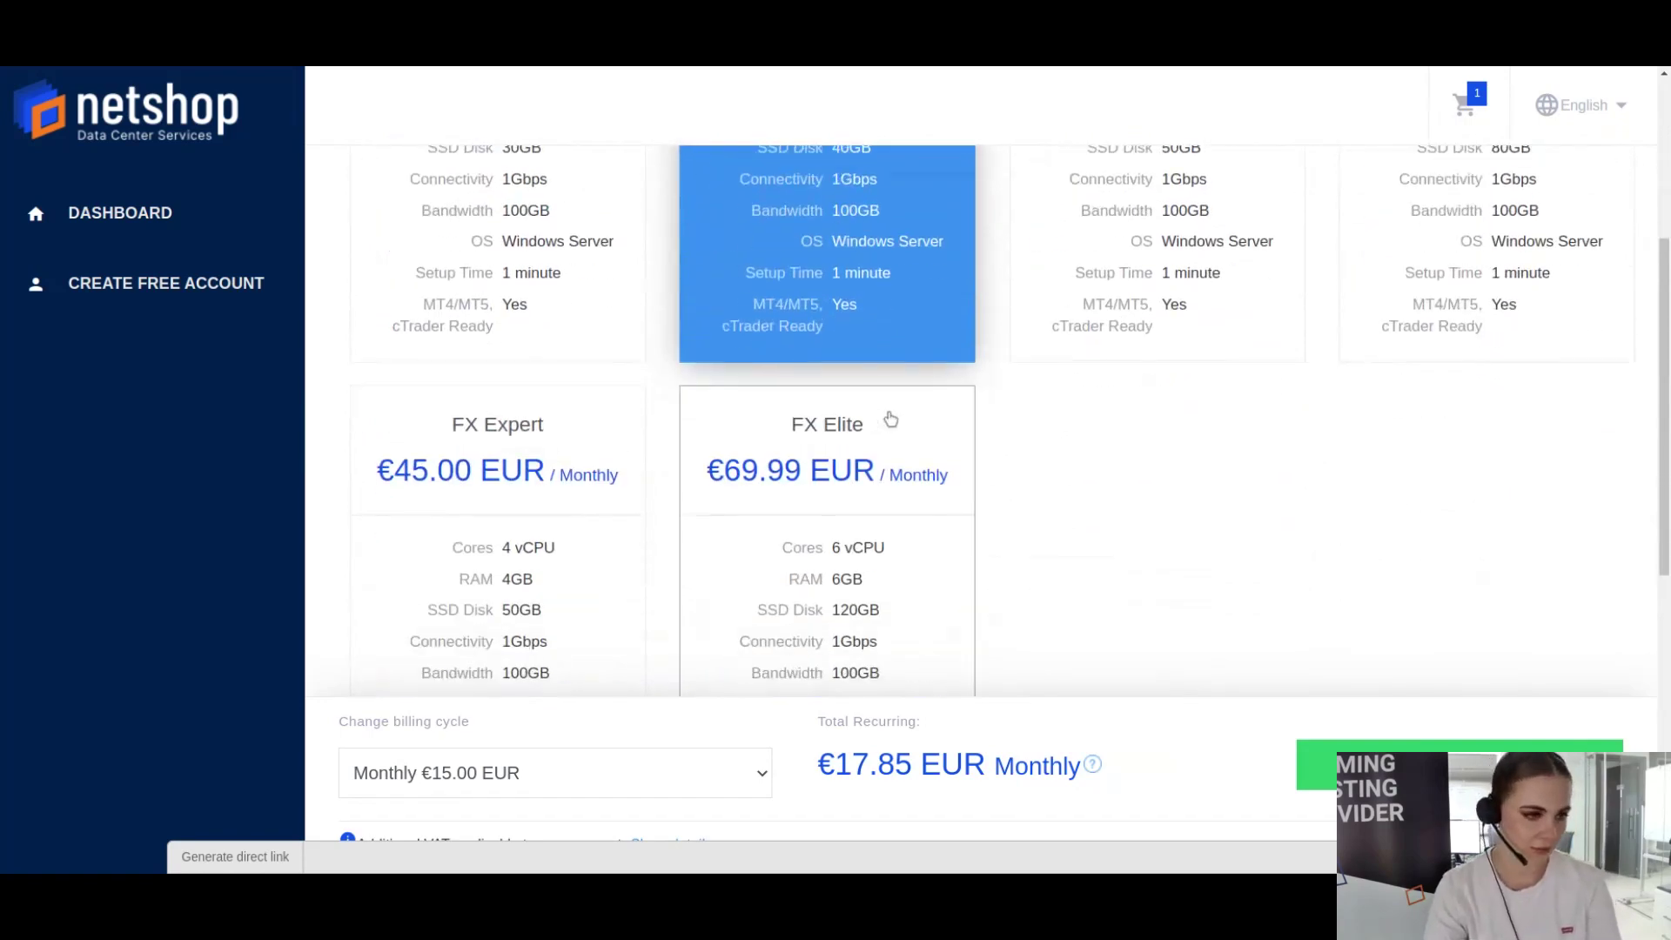
scroll(887, 418, "down", 3)
scroll(727, 571, "down", 2)
scroll(519, 504, "down", 2)
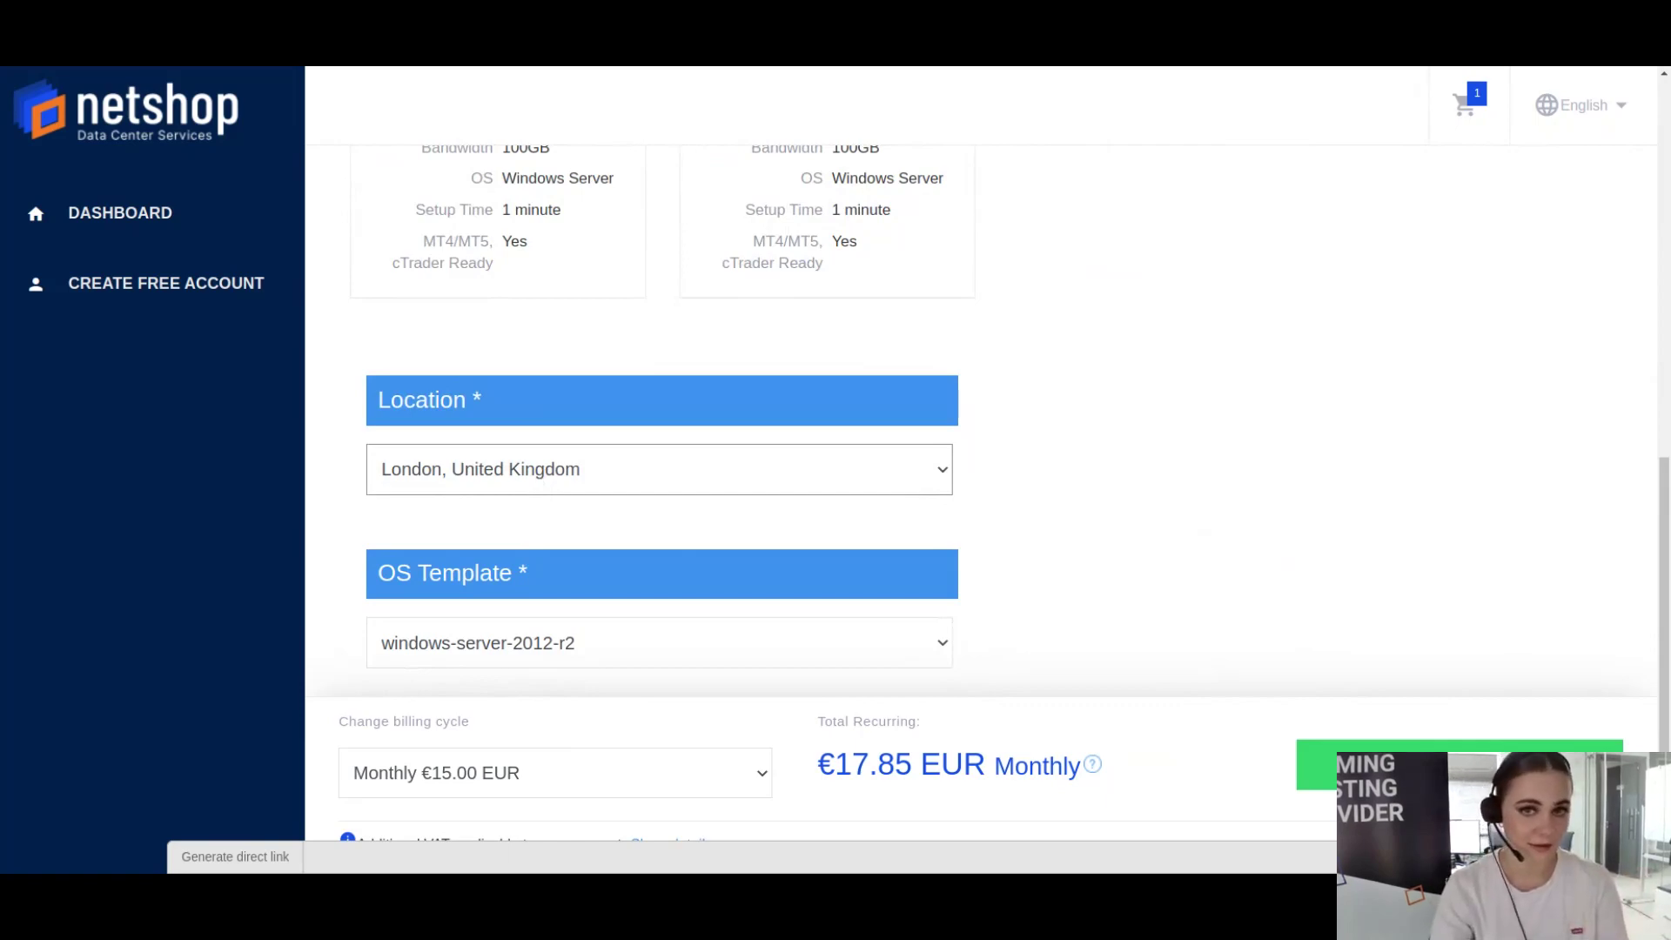
left_click(769, 527)
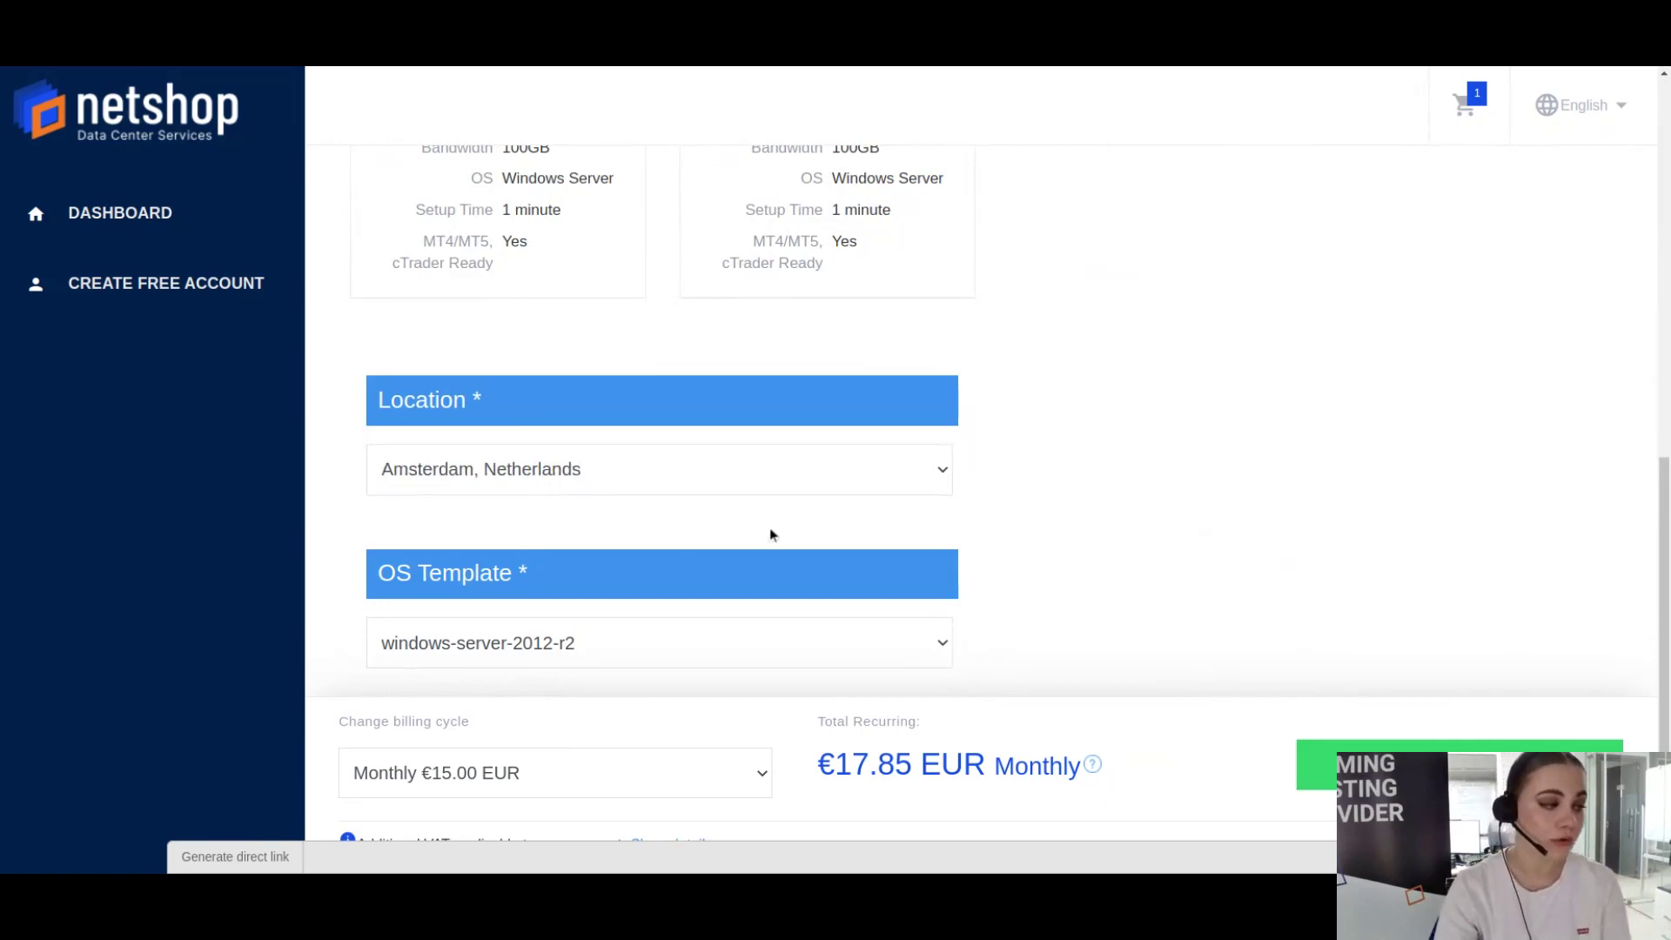
Choose the ctrader-windows-2012-r2 OS template
scroll(915, 453, "down", 1)
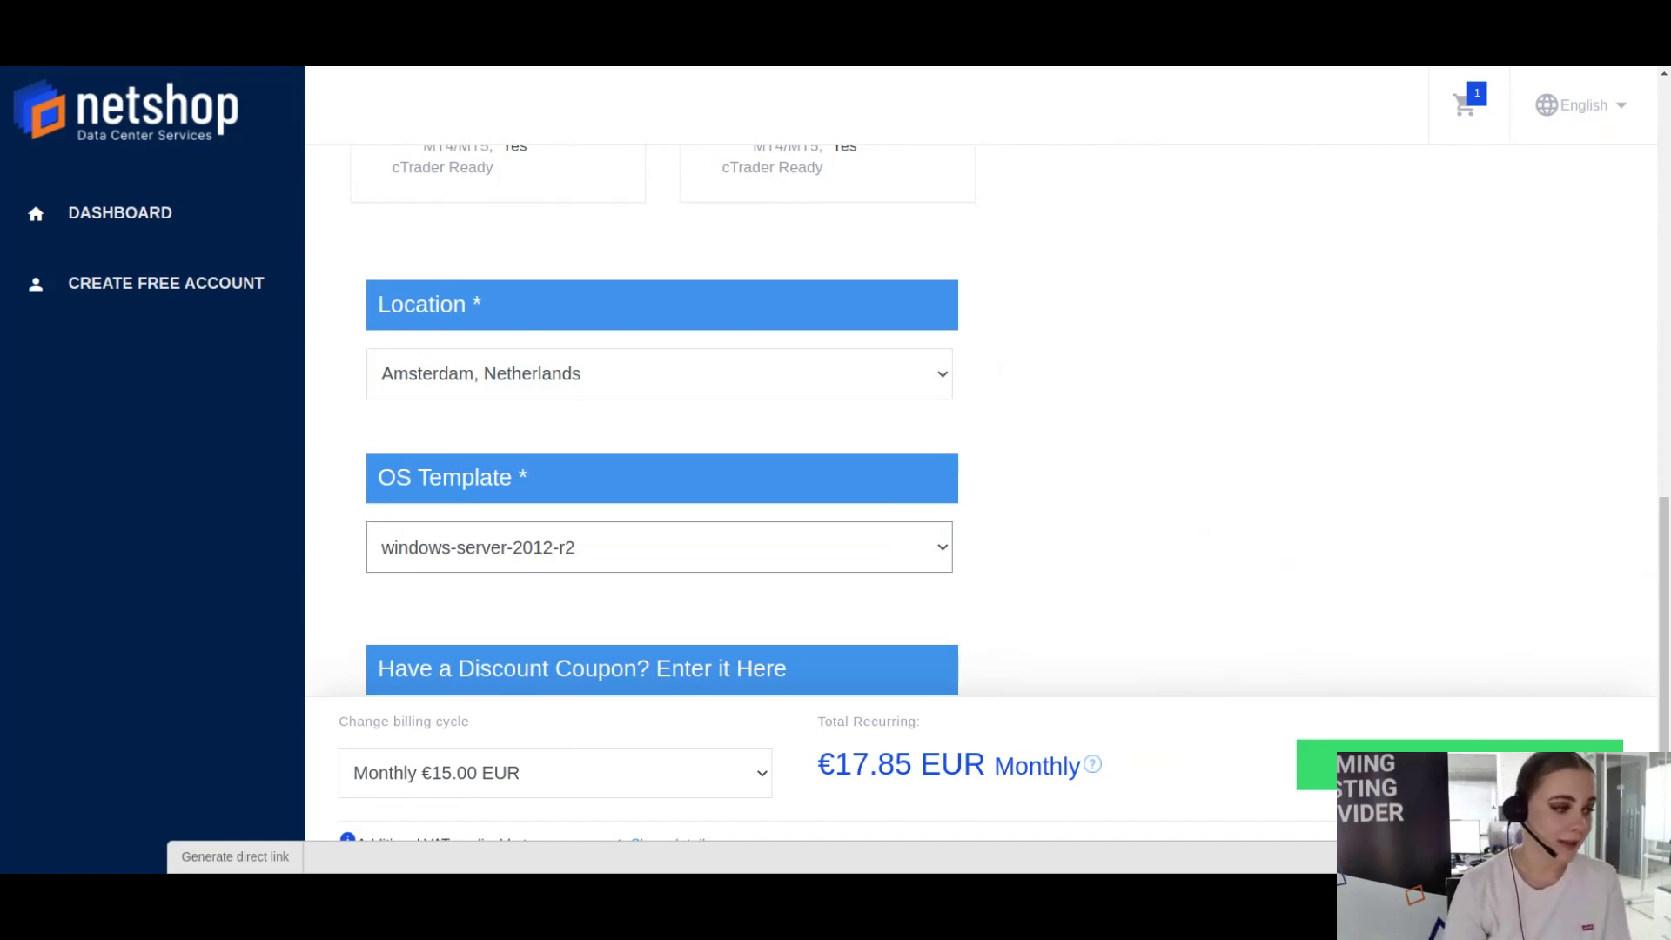
key("Down")
left_click(798, 612)
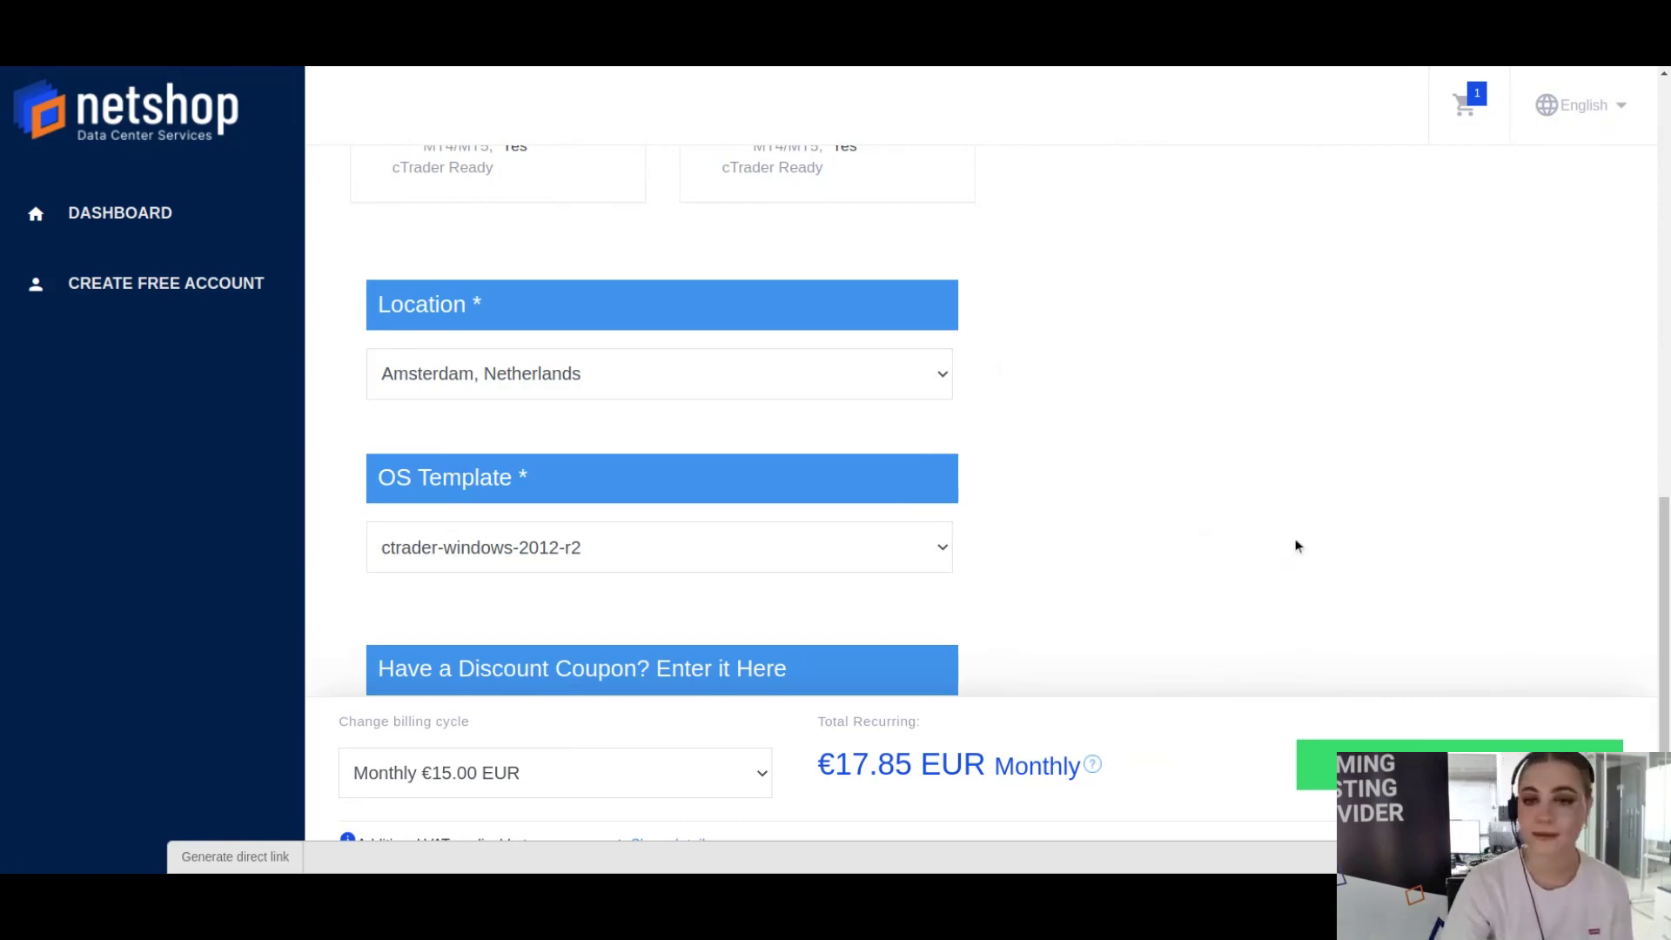
scroll(1275, 552, "down", 1)
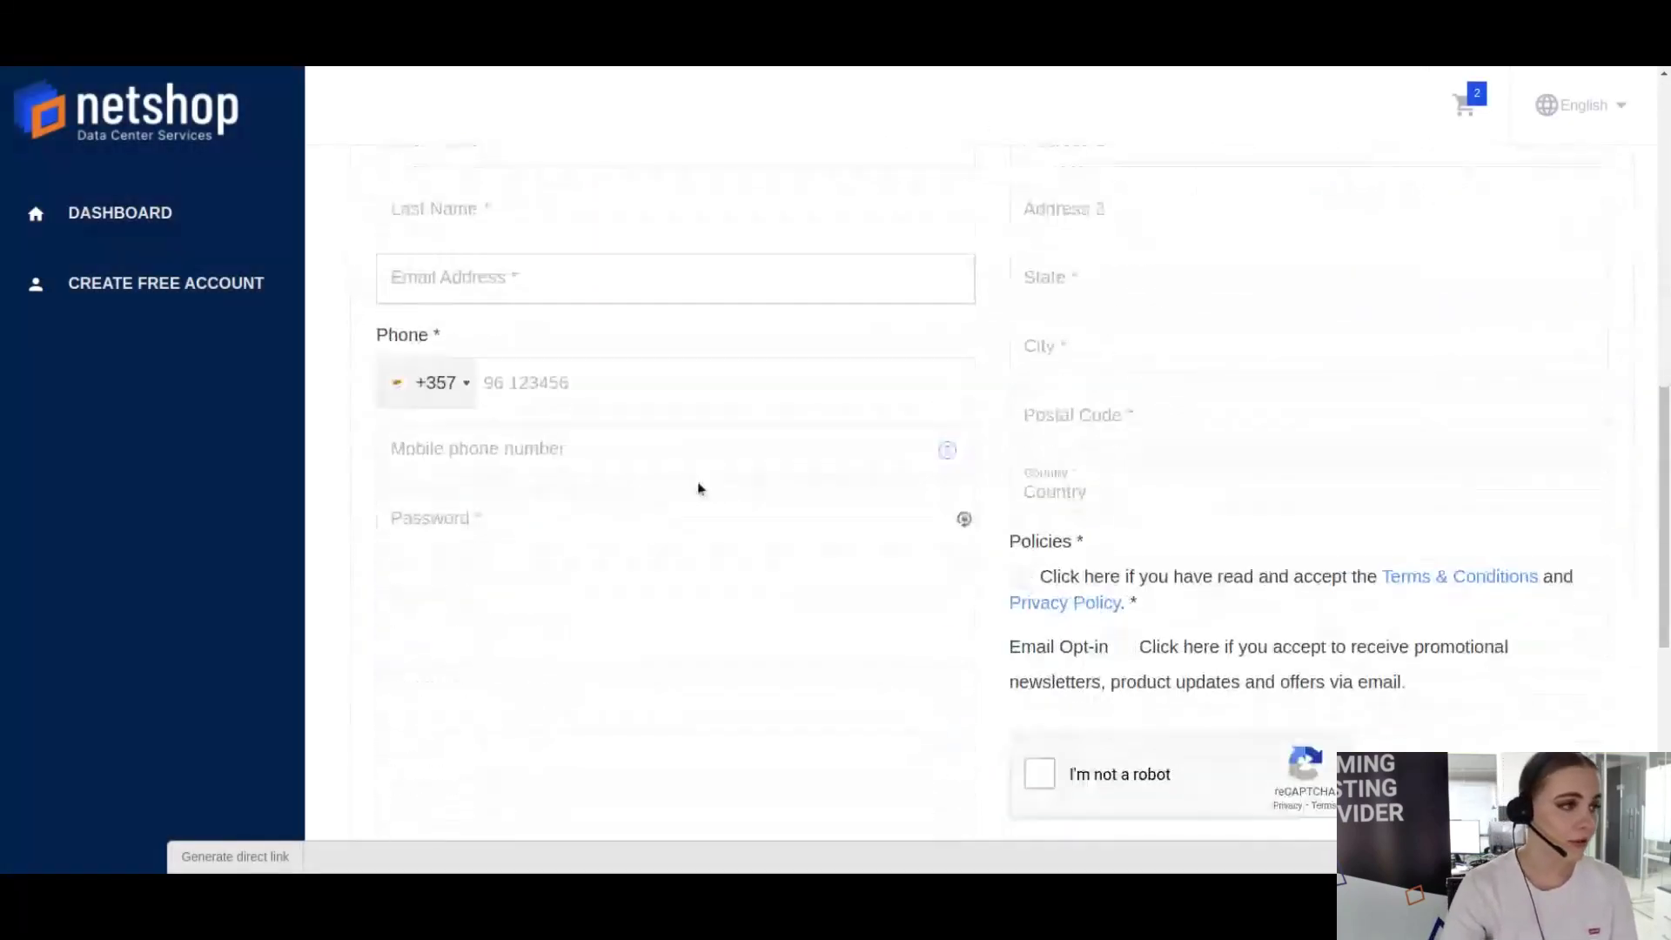
Scroll down through the account-details checkout form
scroll(700, 505, "down", 4)
scroll(696, 517, "down", 3)
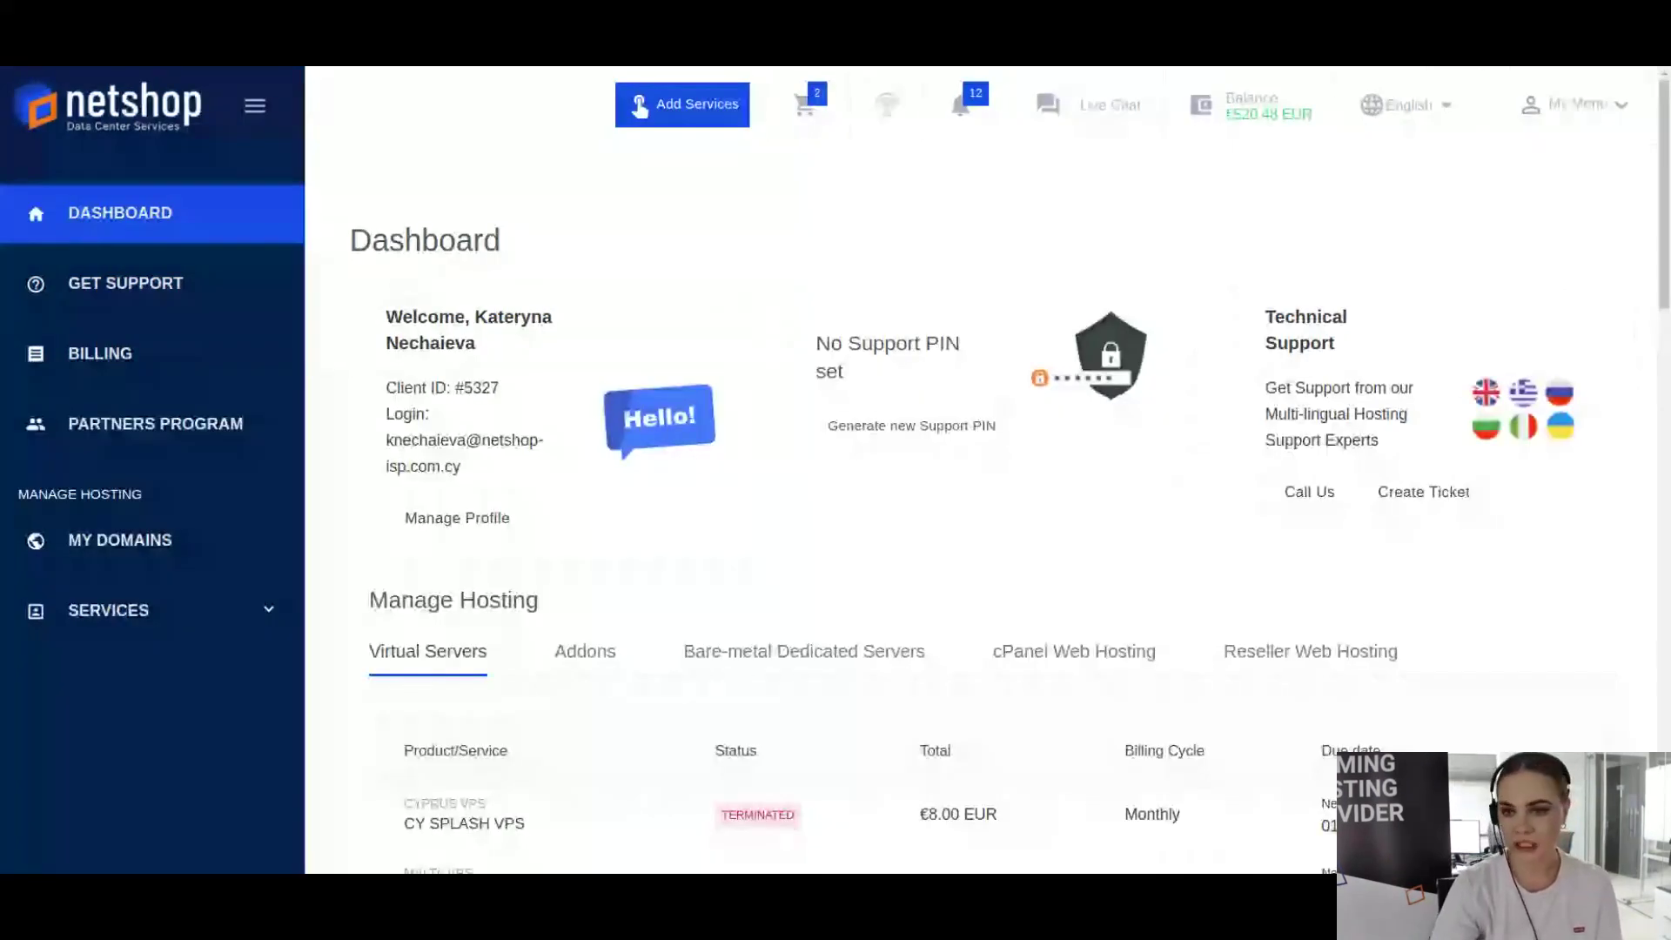
Expand the hosting services list to reveal the Forex VPS entries under Virtual Servers
scroll(377, 367, "down", 1)
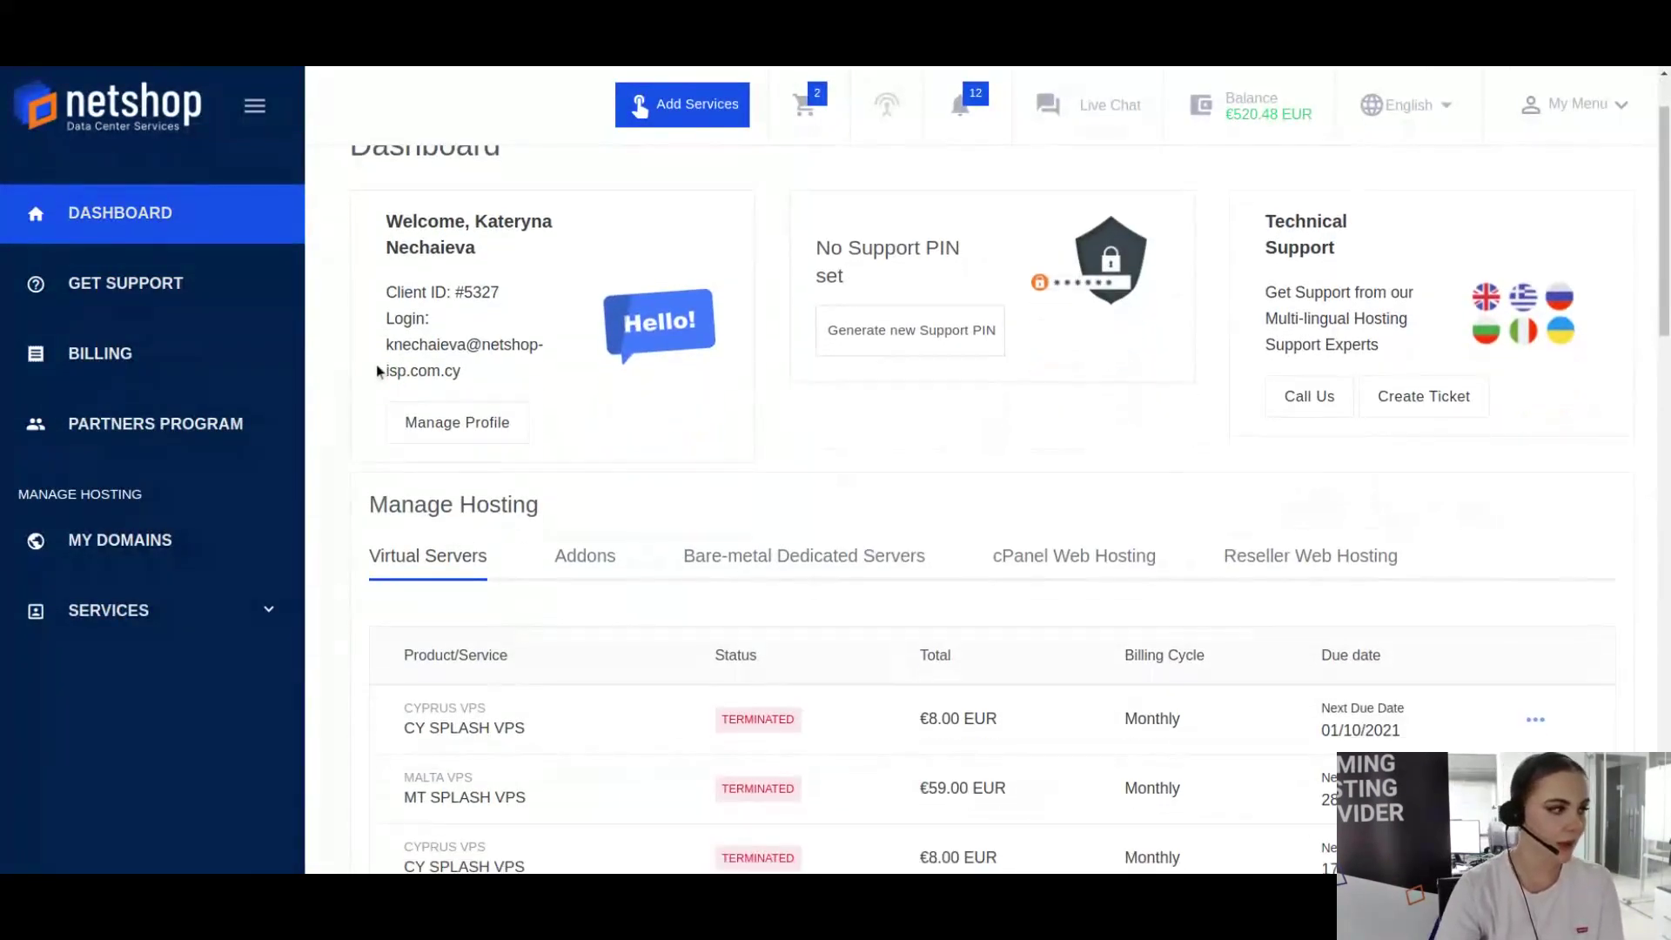
left_click(214, 617)
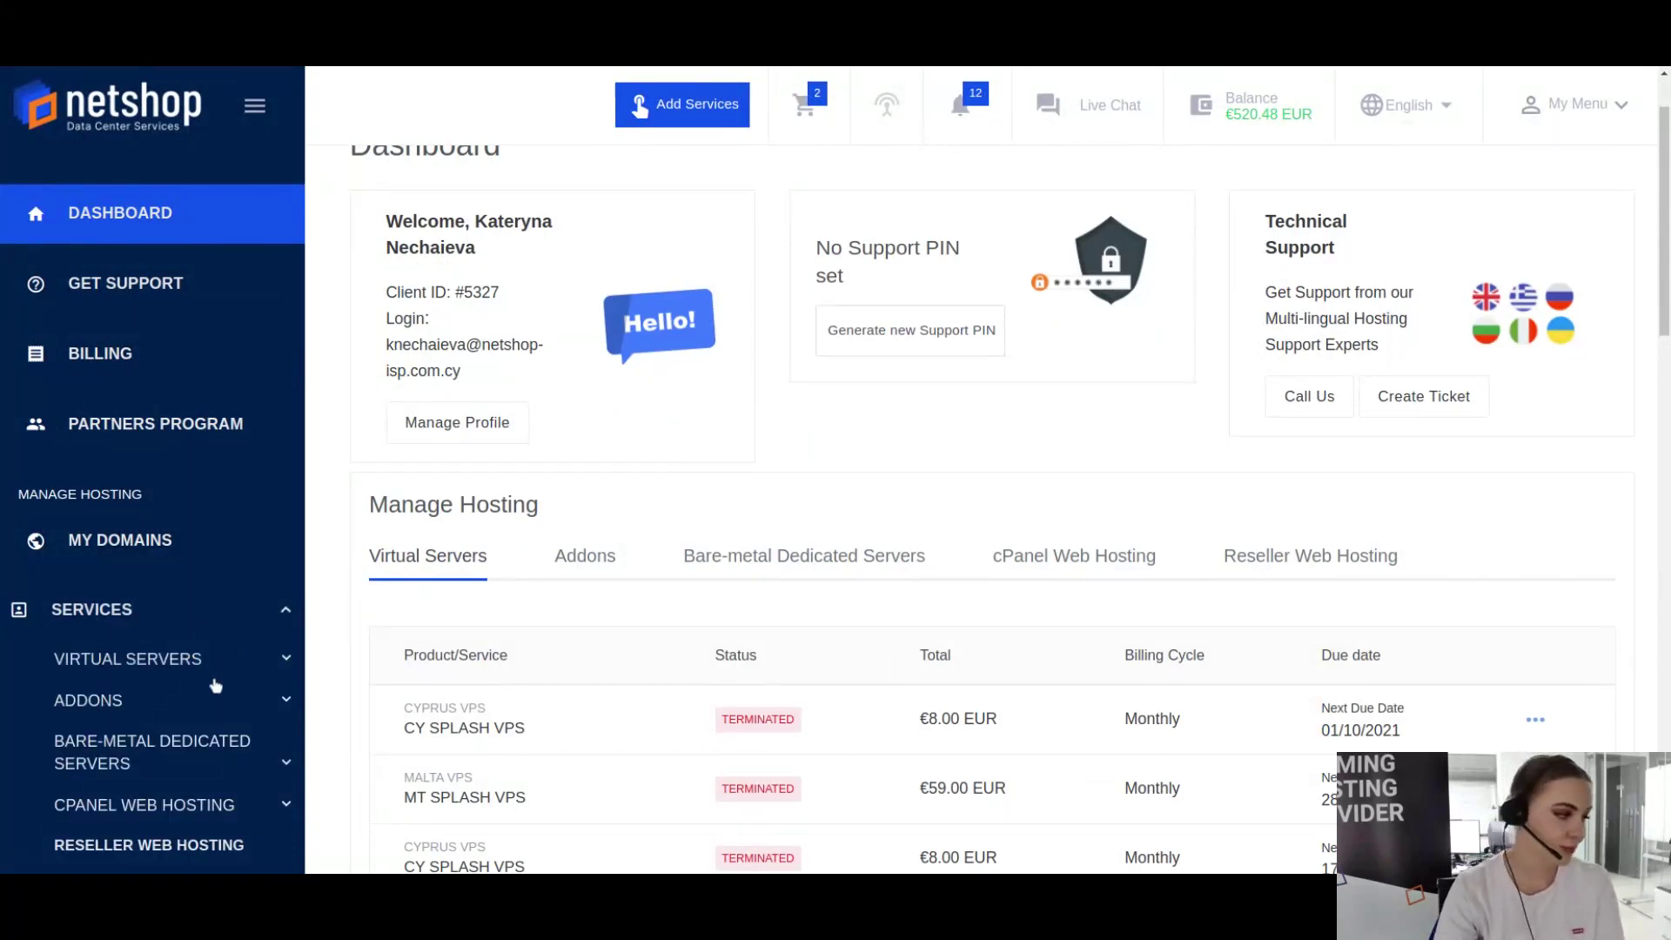
left_click(241, 666)
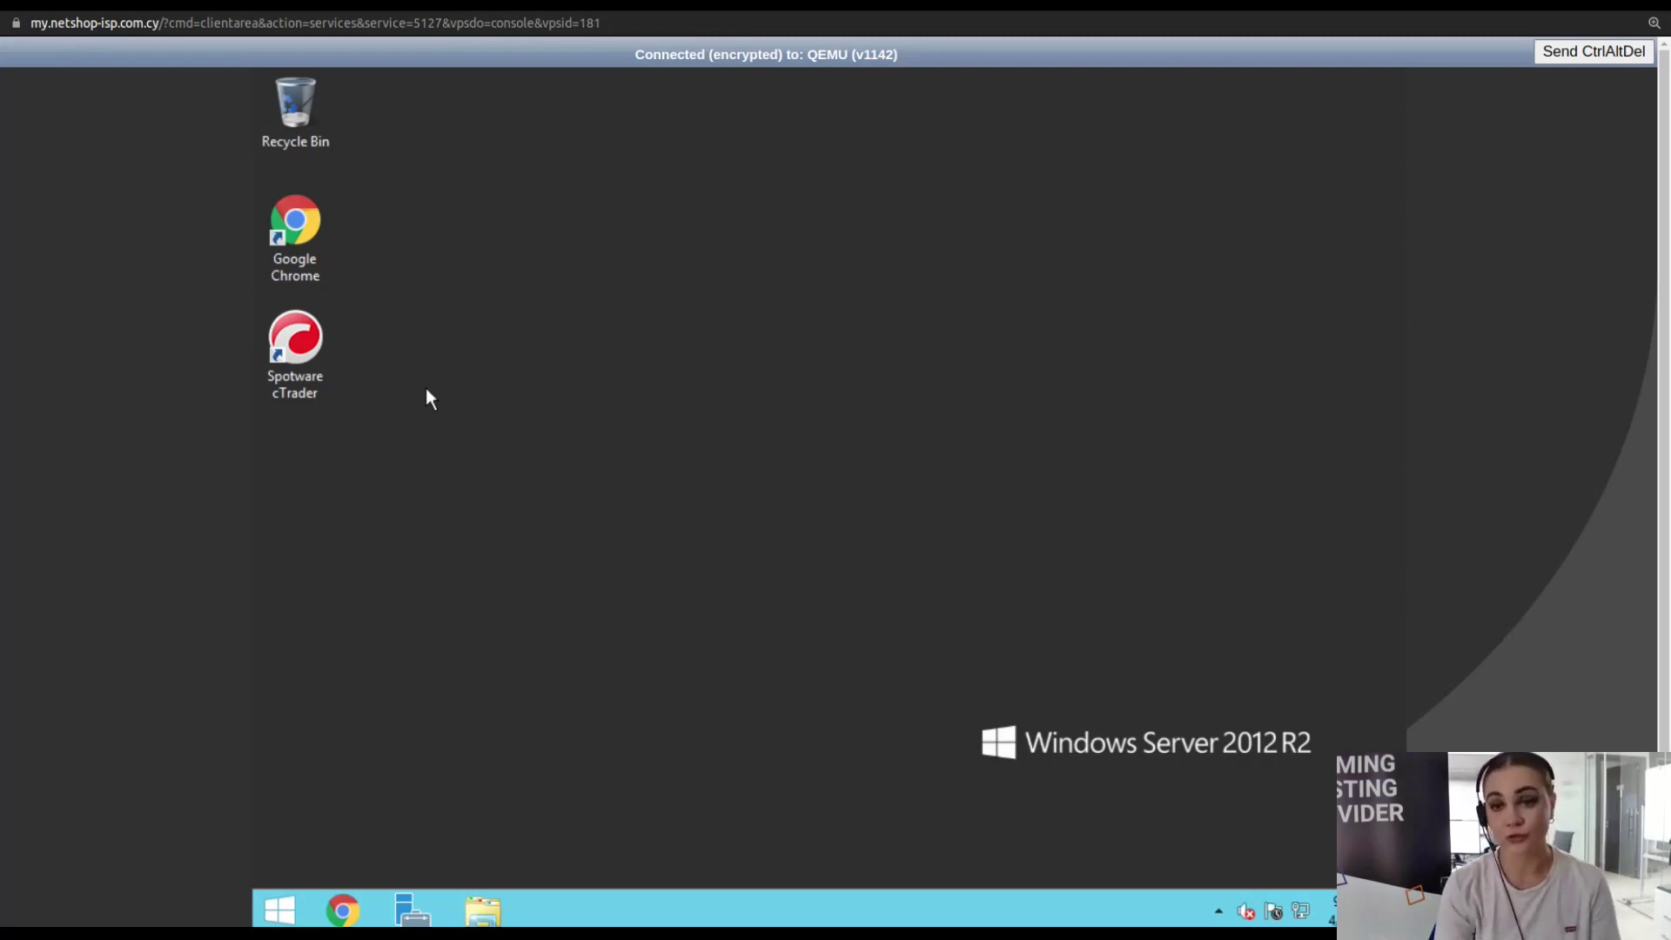
left_click(298, 357)
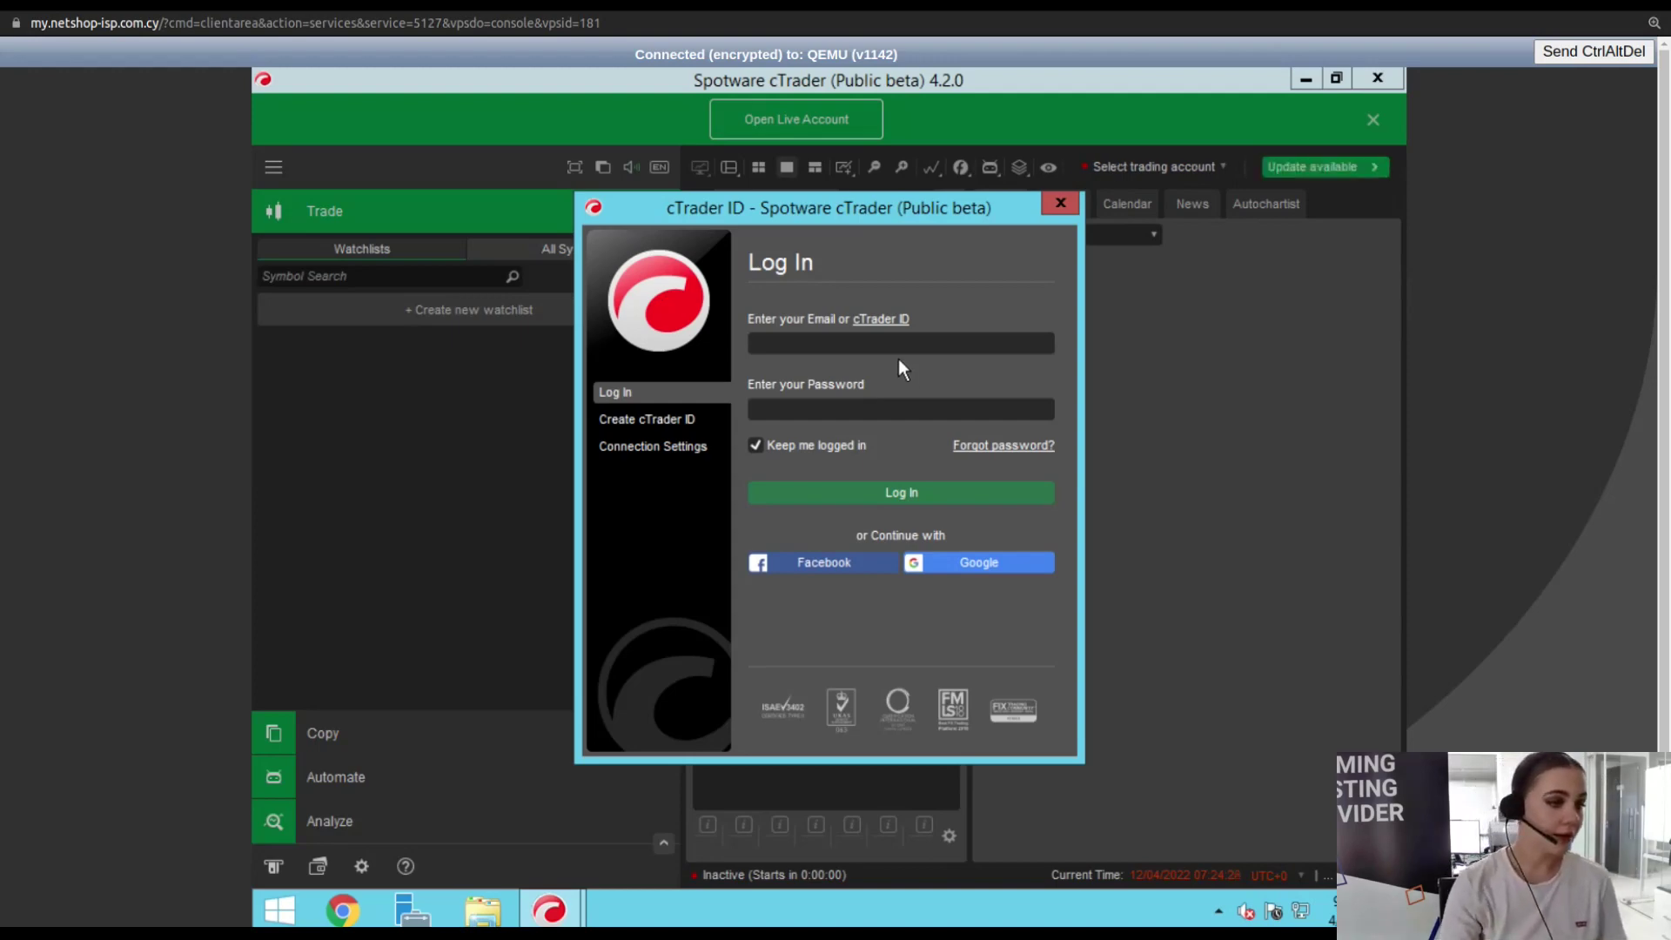
left_click(1070, 213)
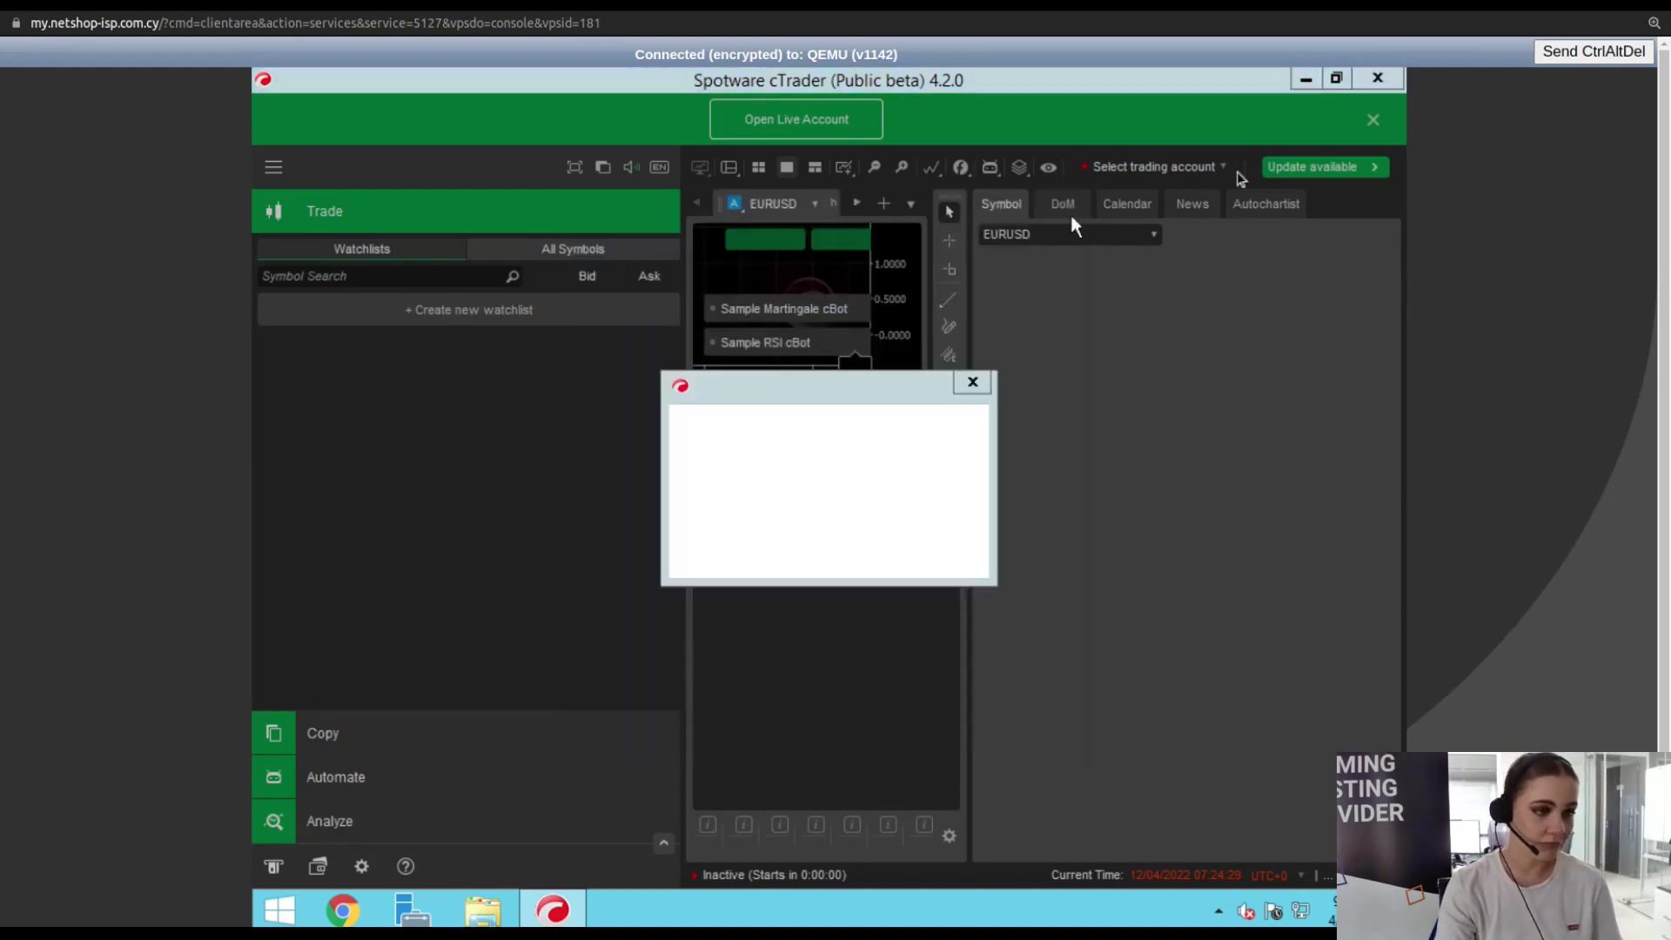
left_click(976, 383)
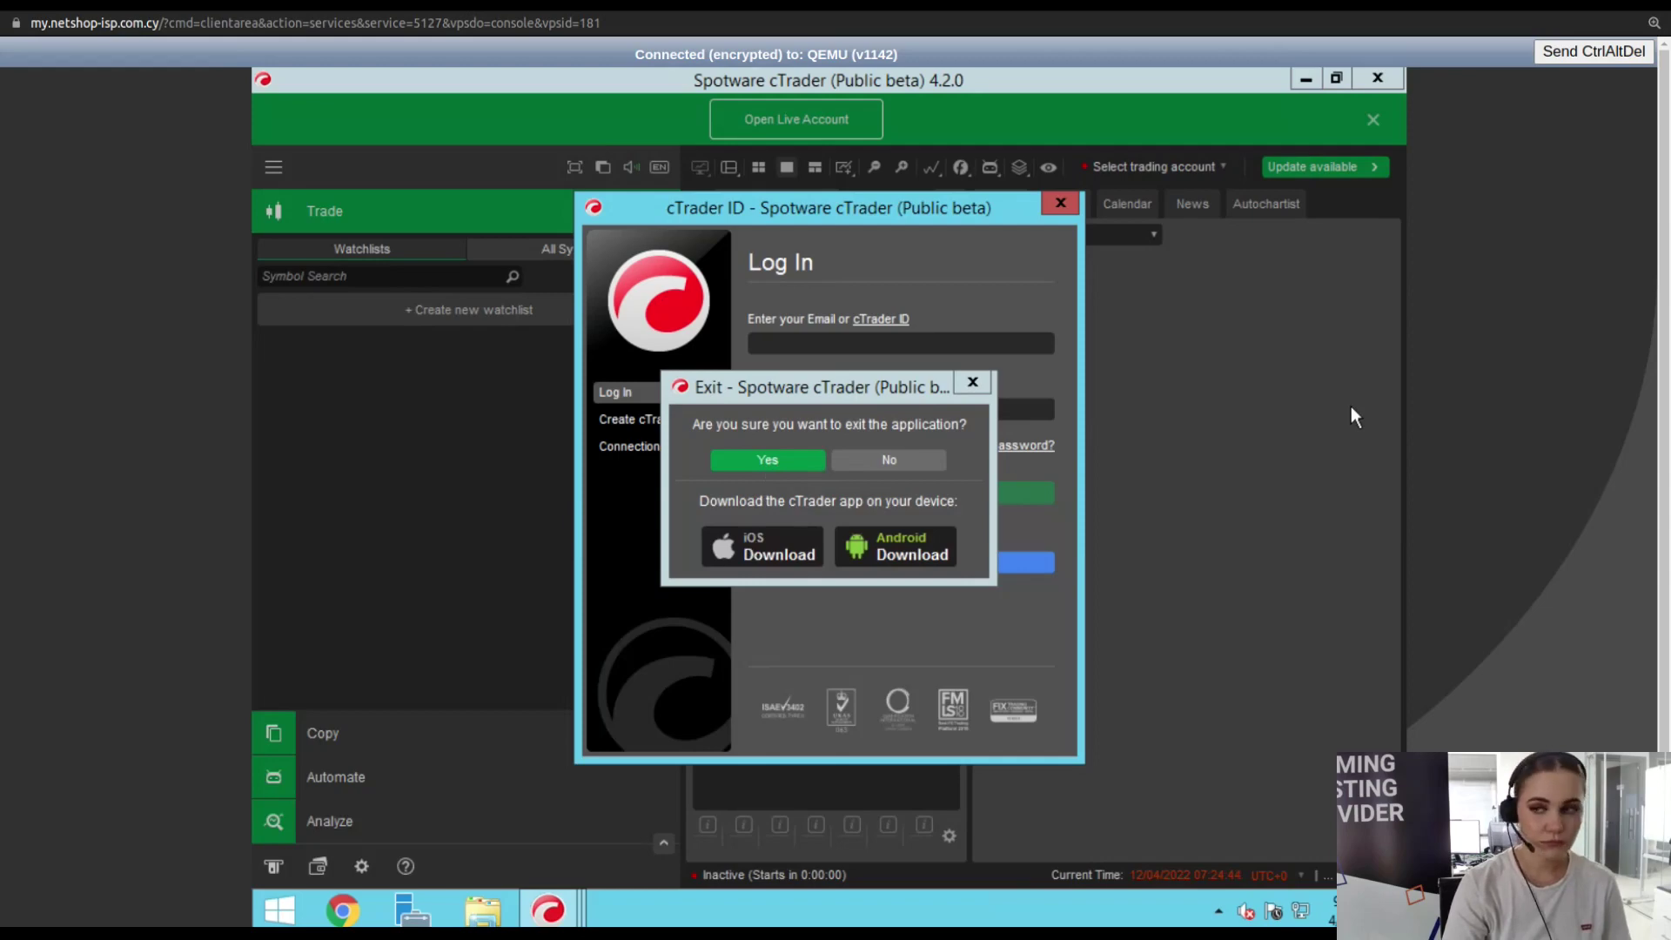
left_click(731, 459)
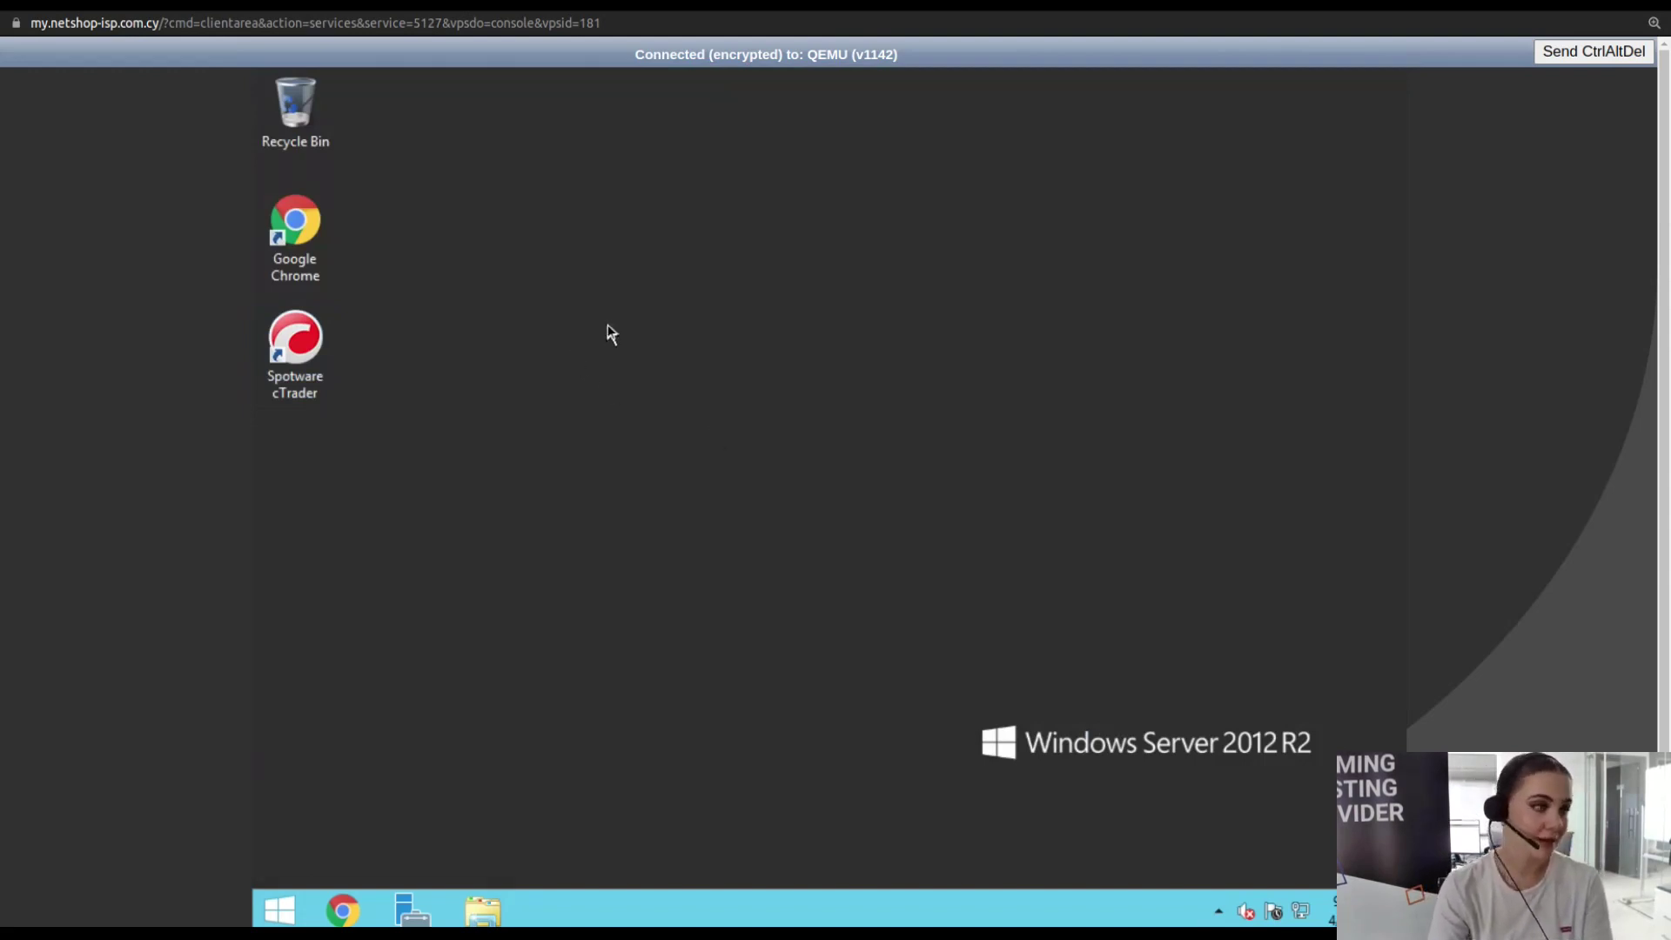
Launch Chrome, open the cTrader Web and Low-latency VPS bookmarks as tabs, and close New Tab
double_click(318, 248)
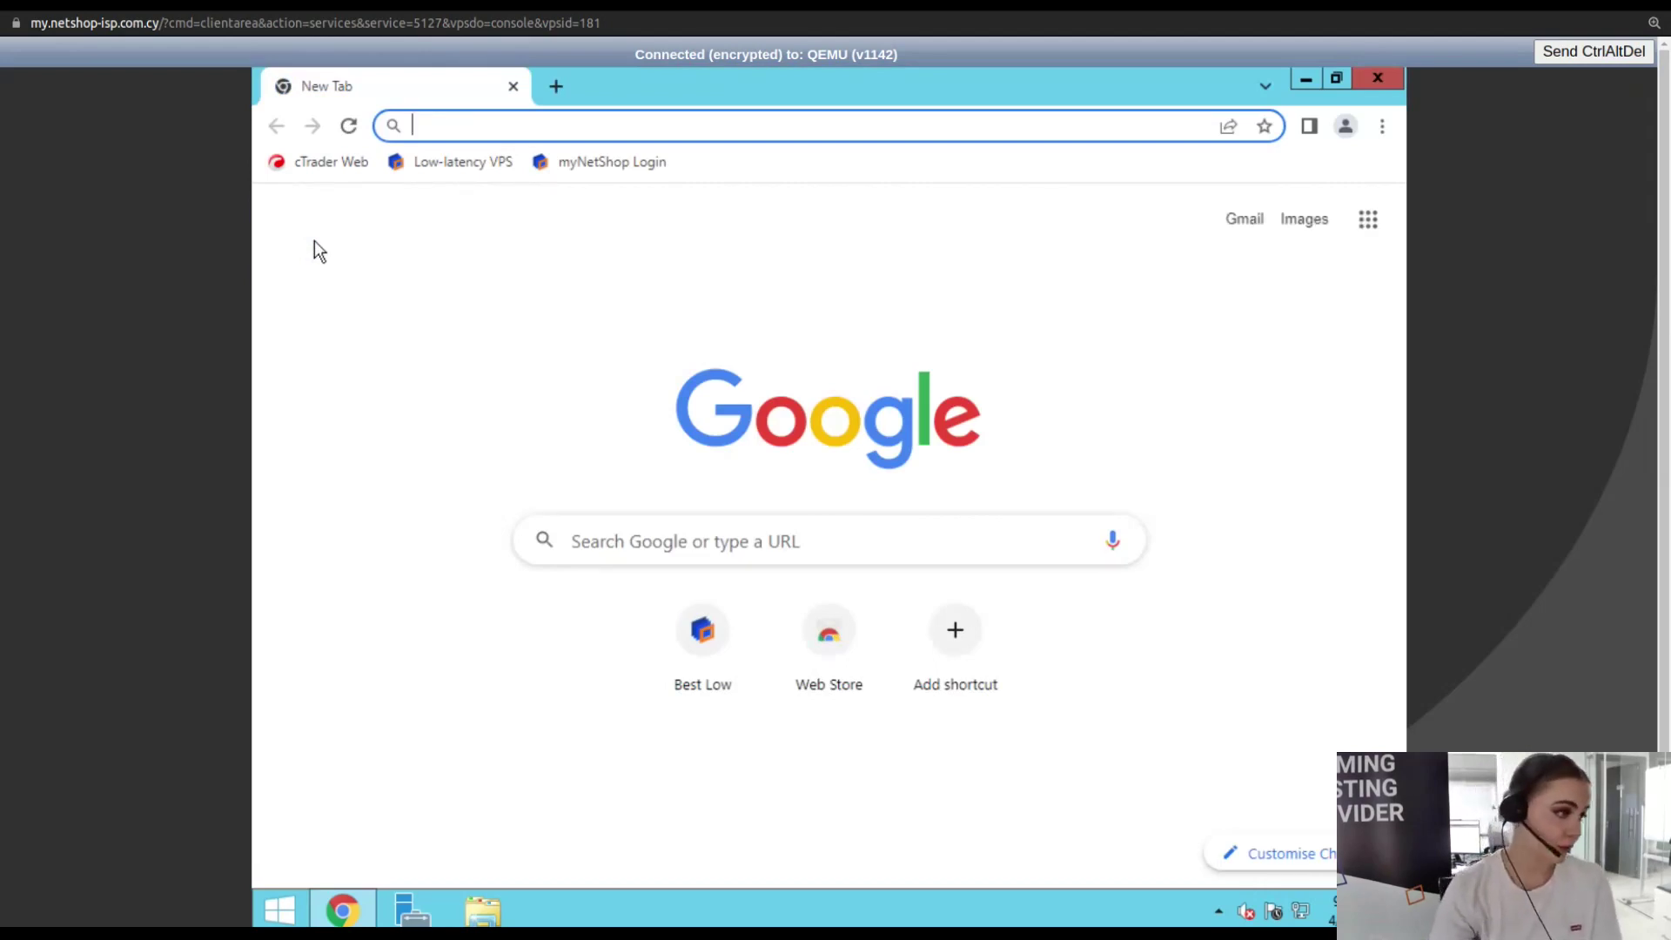
middle_click(345, 170)
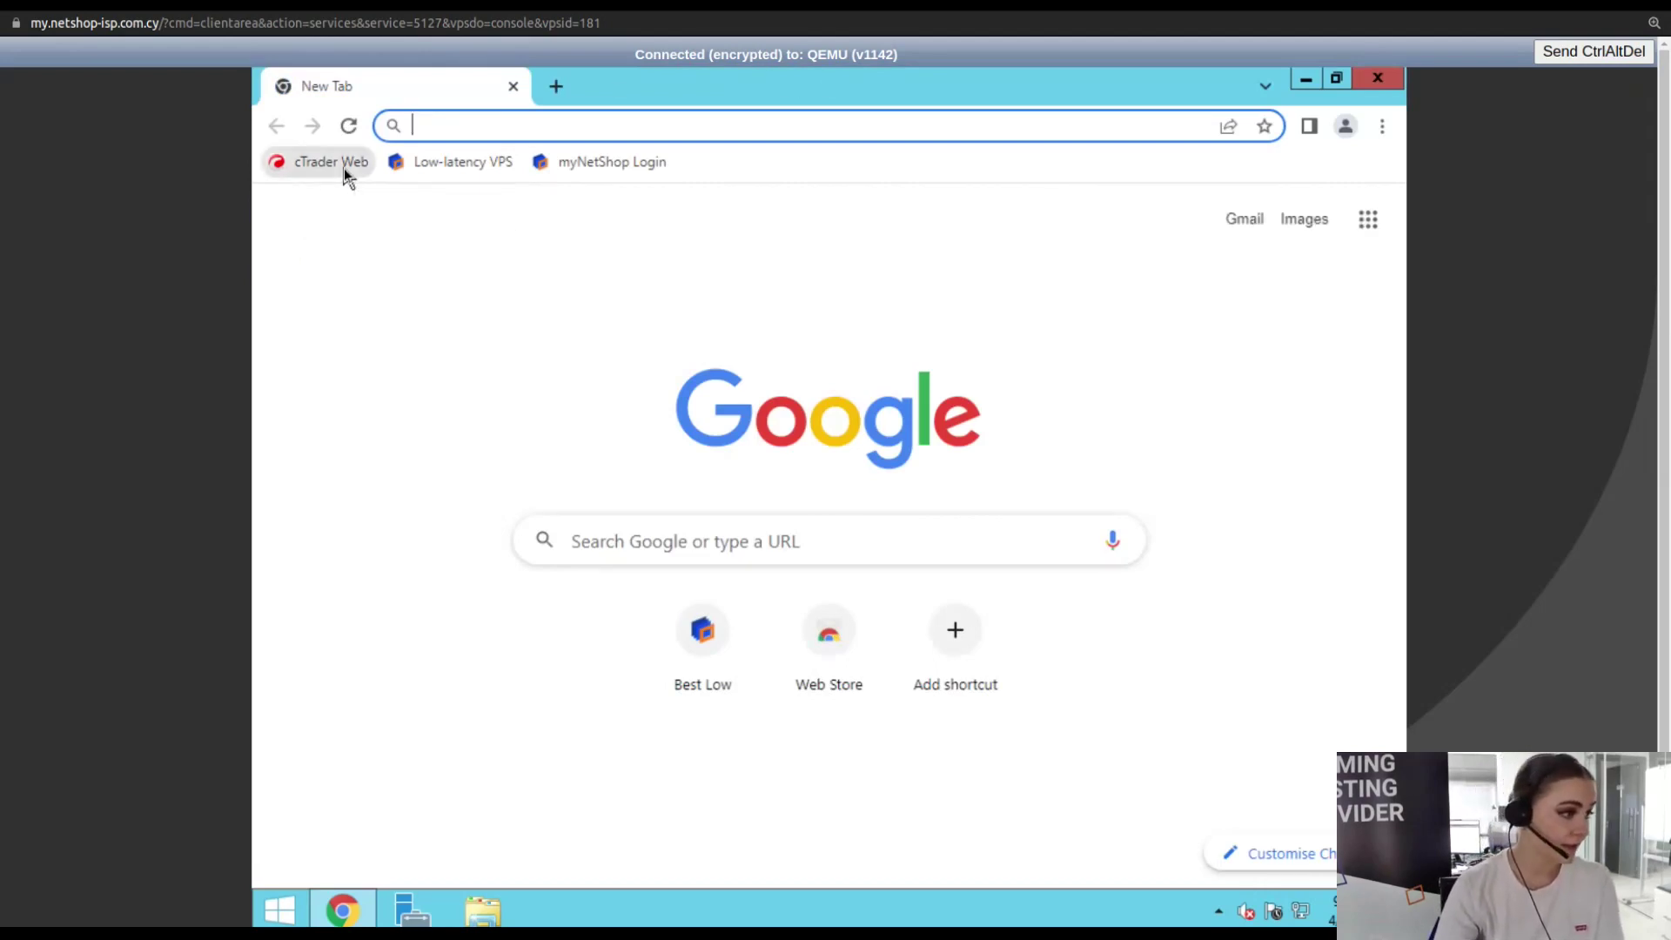
middle_click(422, 163)
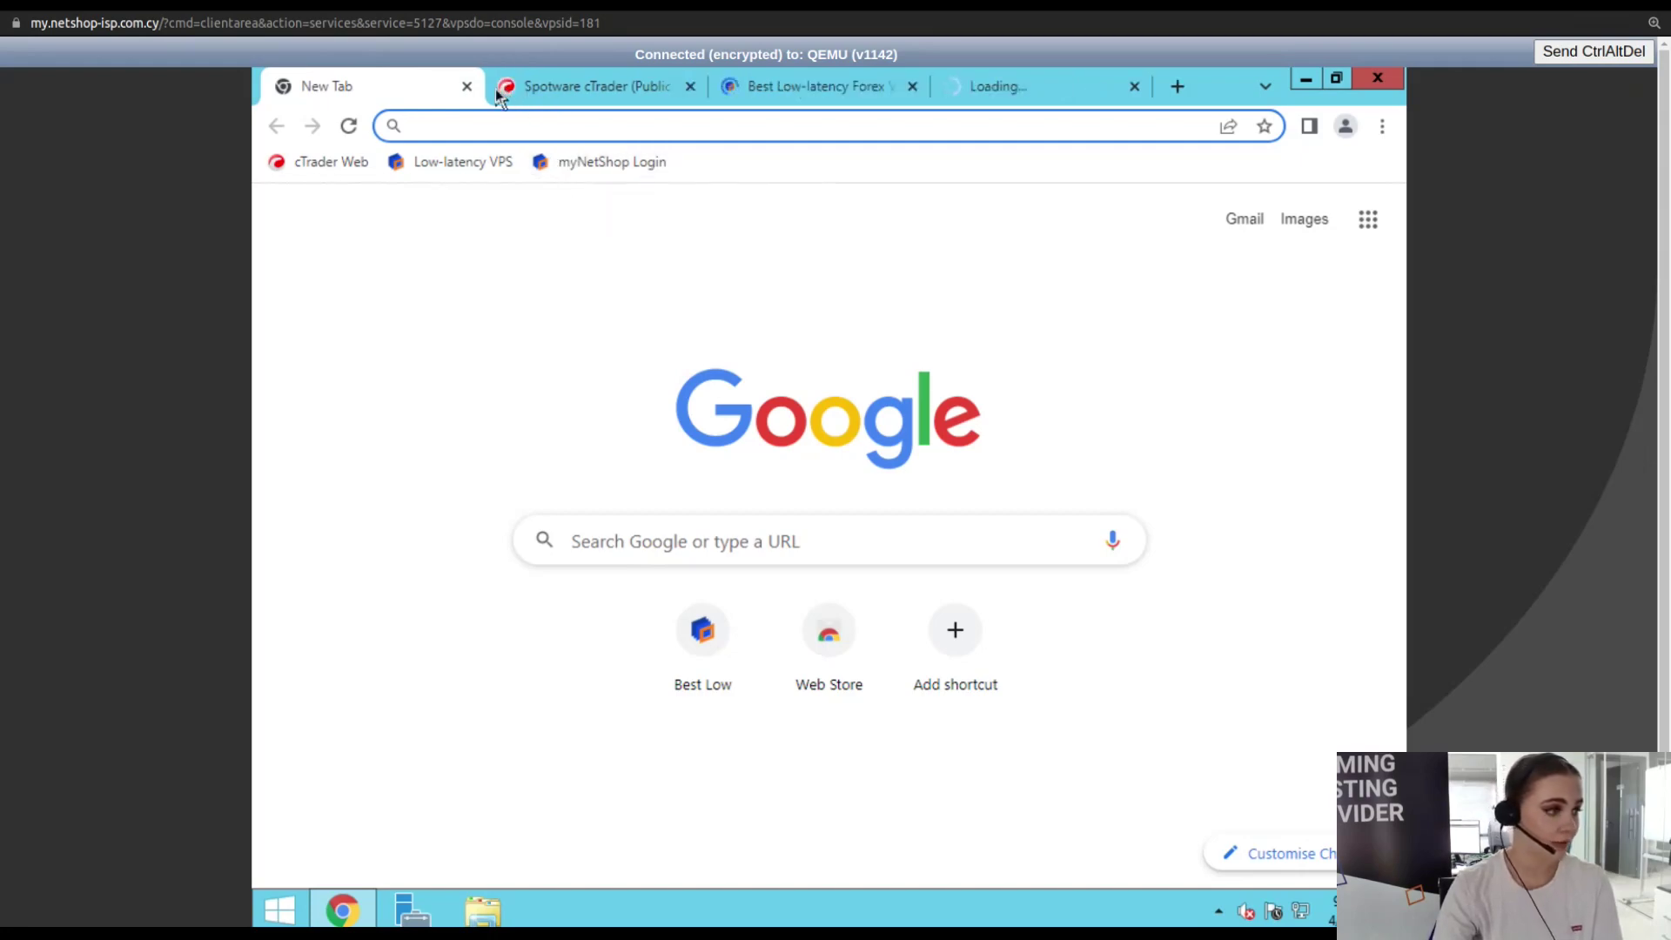
left_click(466, 86)
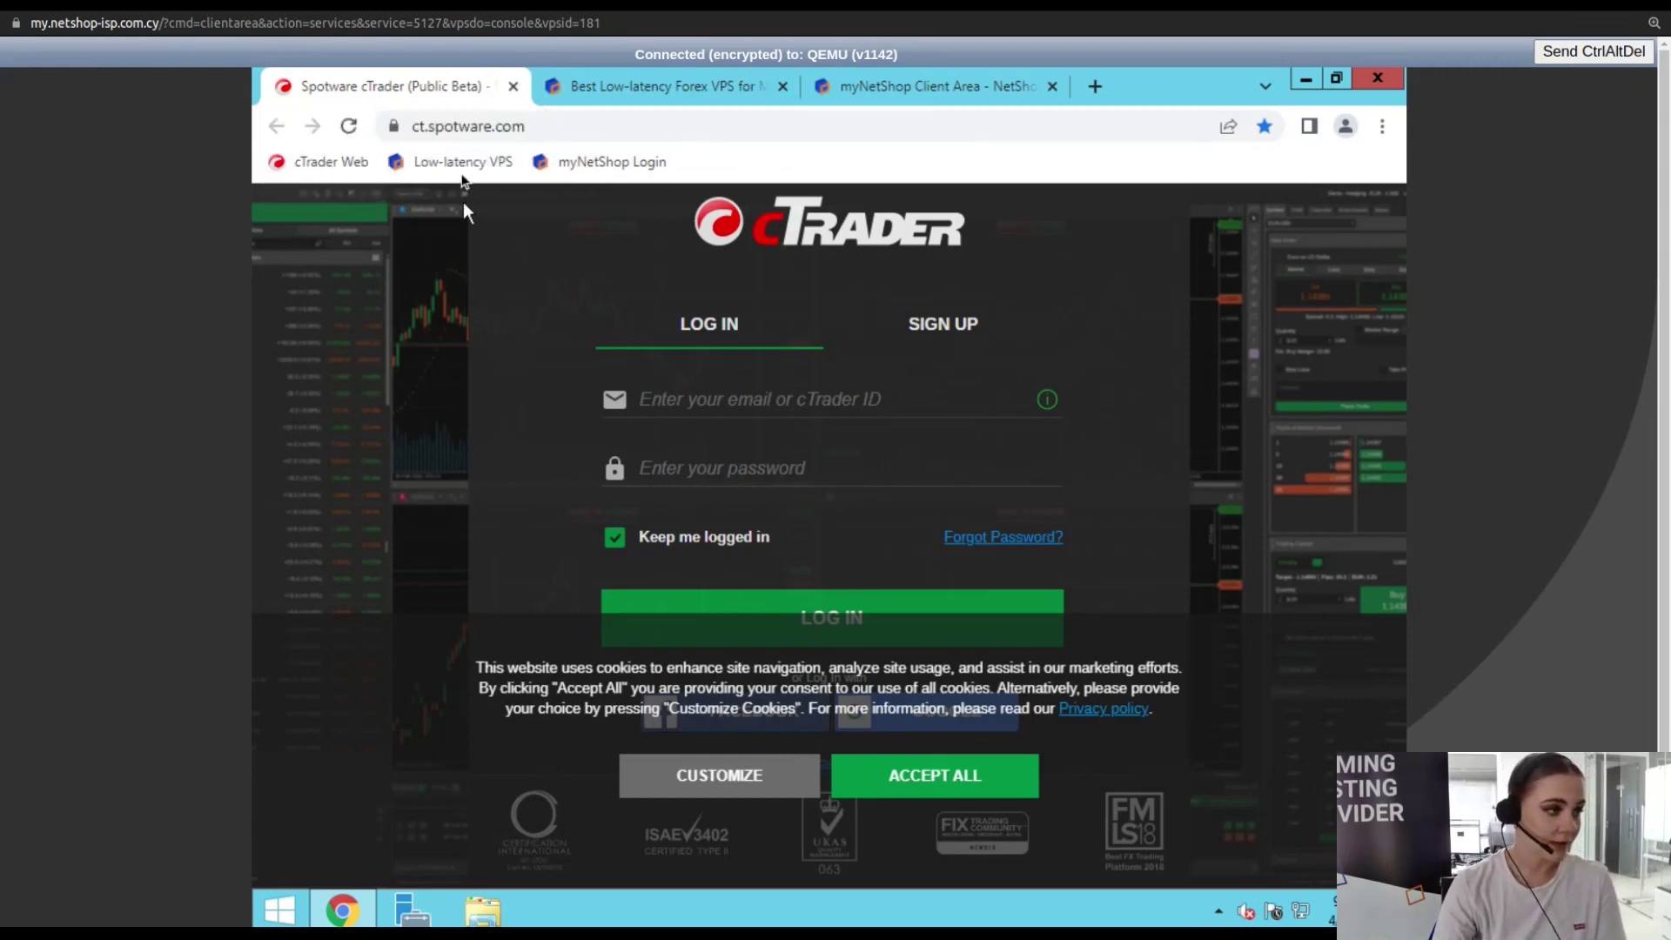
Close the cTrader Web tab, minimise the live chat and accept all cookies
key("ctrl+w")
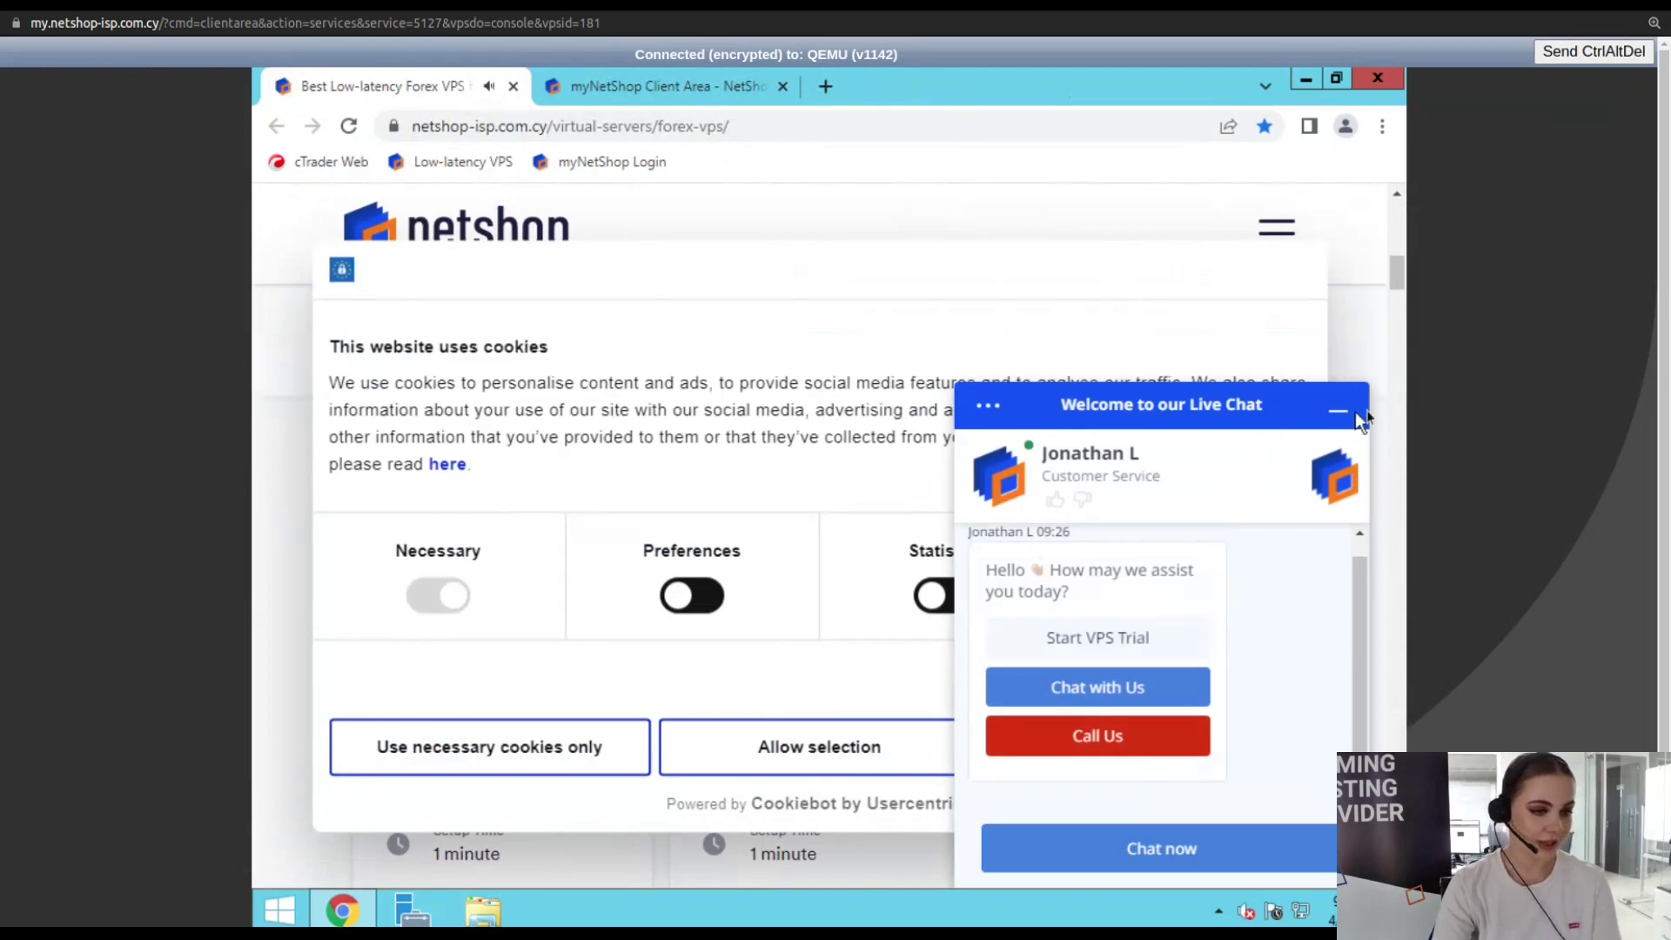
left_click(1349, 409)
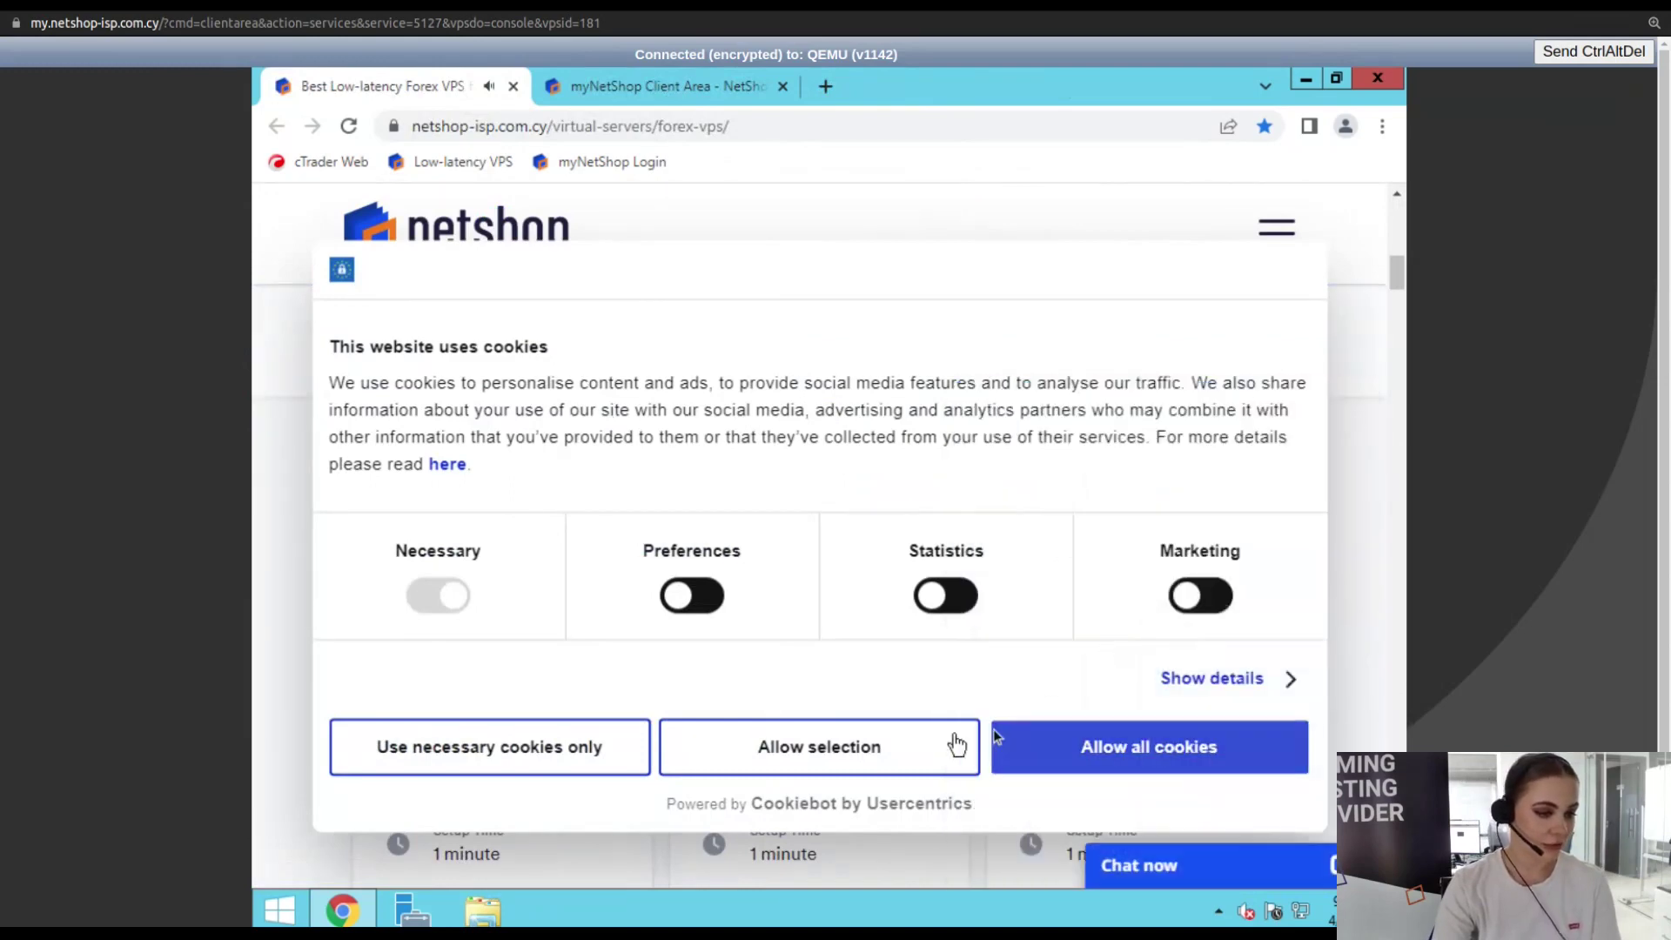
left_click(1044, 748)
Scroll down the Forex VPS page to the broker latency table
scroll(957, 662, "down", 2)
scroll(839, 613, "up", 4)
scroll(832, 614, "down", 7)
scroll(833, 614, "down", 4)
scroll(822, 621, "down", 5)
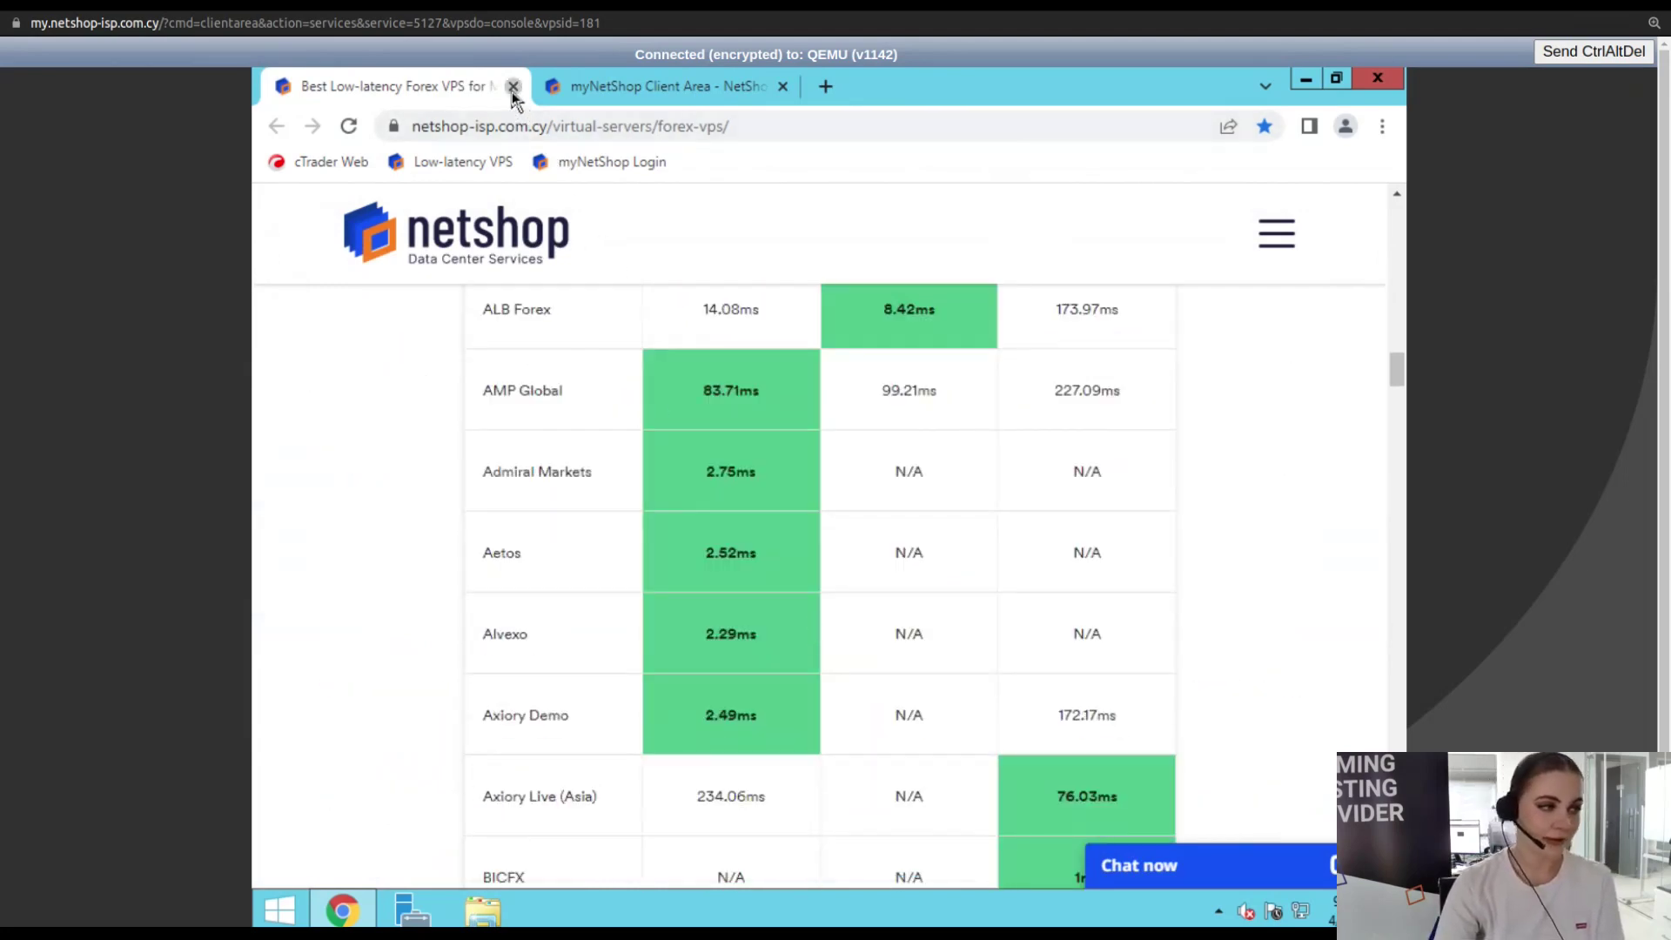
Close the Best Low-latency Forex VPS tab, leaving the myNetShop login page
left_click(514, 86)
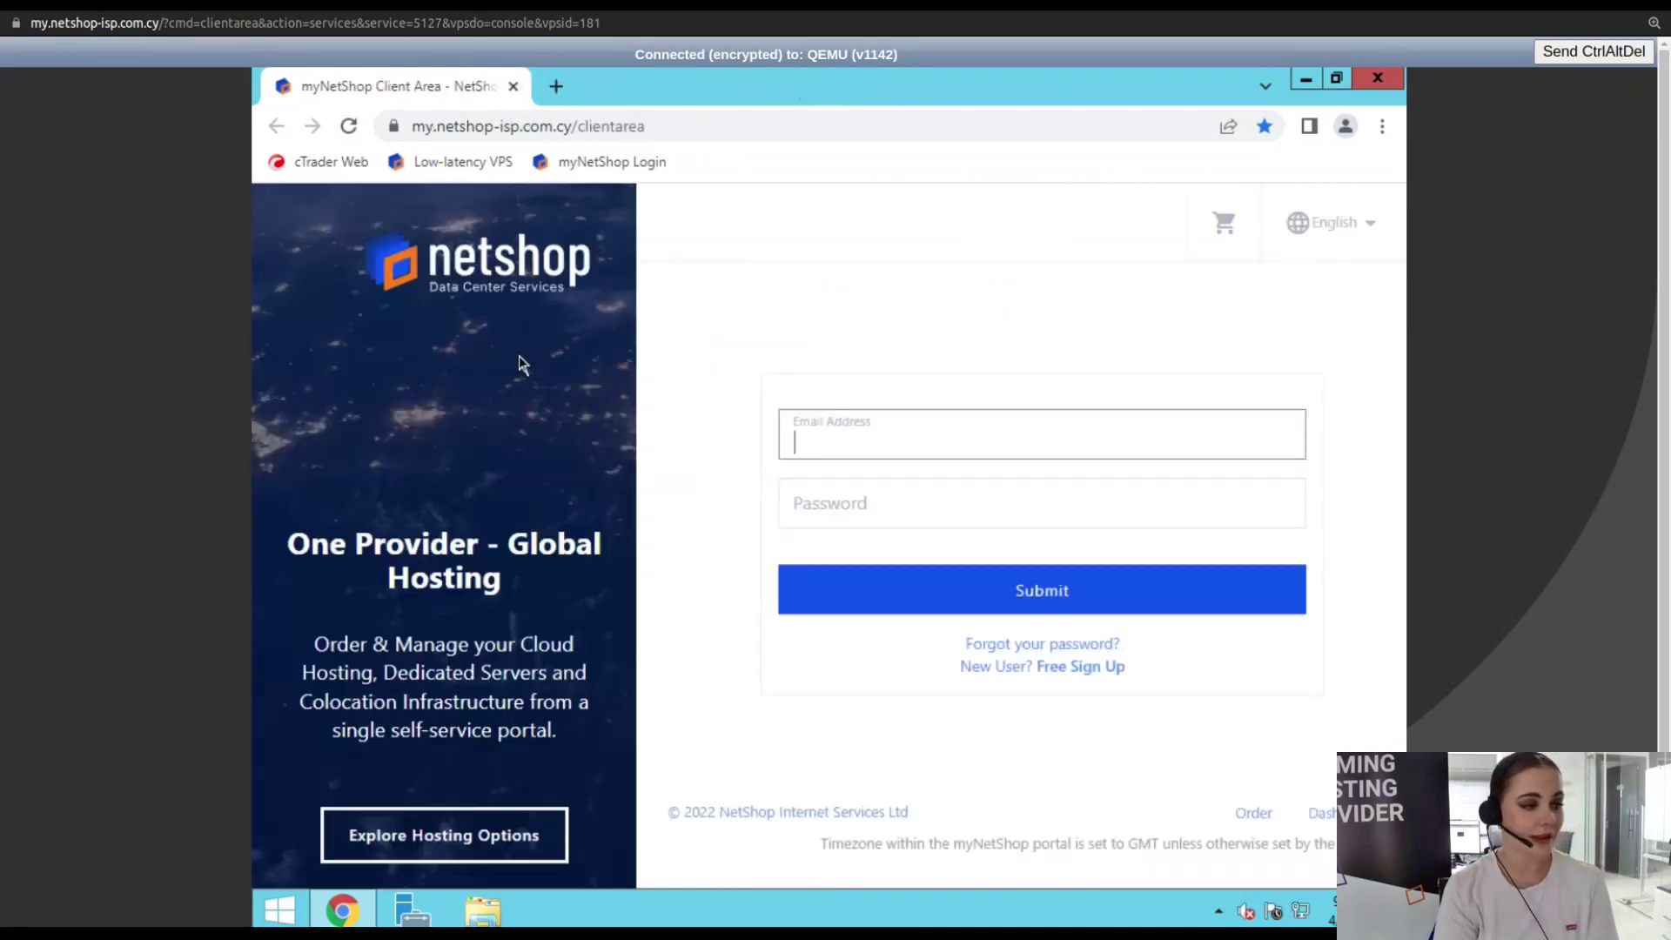